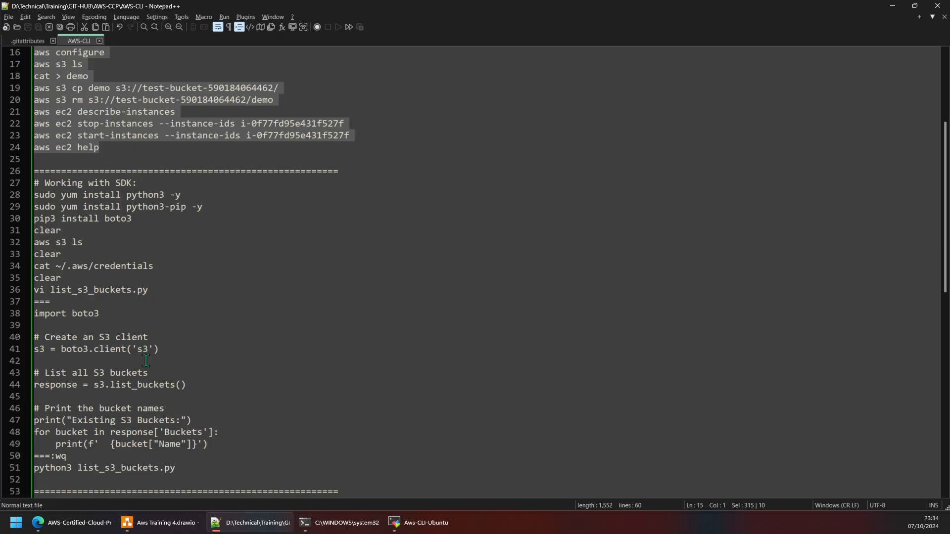
# Review the SDK notes, from the vi list_s3_buckets.py line and its boto3 script to the empty Cloud Formation section.
pyautogui.moveTo(200, 468); pyautogui.dragTo(148, 289)
pyautogui.scroll(-2, 140, 314)
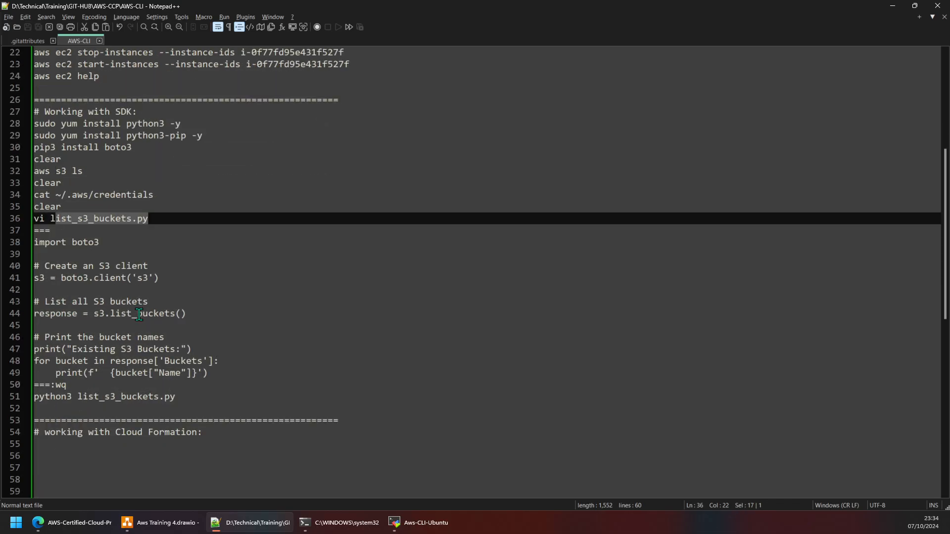
pyautogui.moveTo(209, 373); pyautogui.dragTo(33, 242)
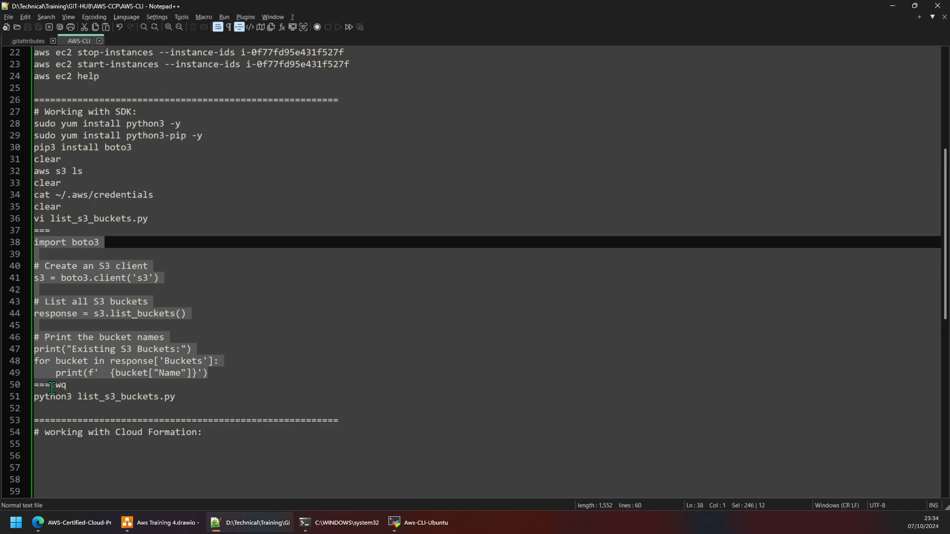
pyautogui.moveTo(50, 386); pyautogui.dragTo(74, 388)
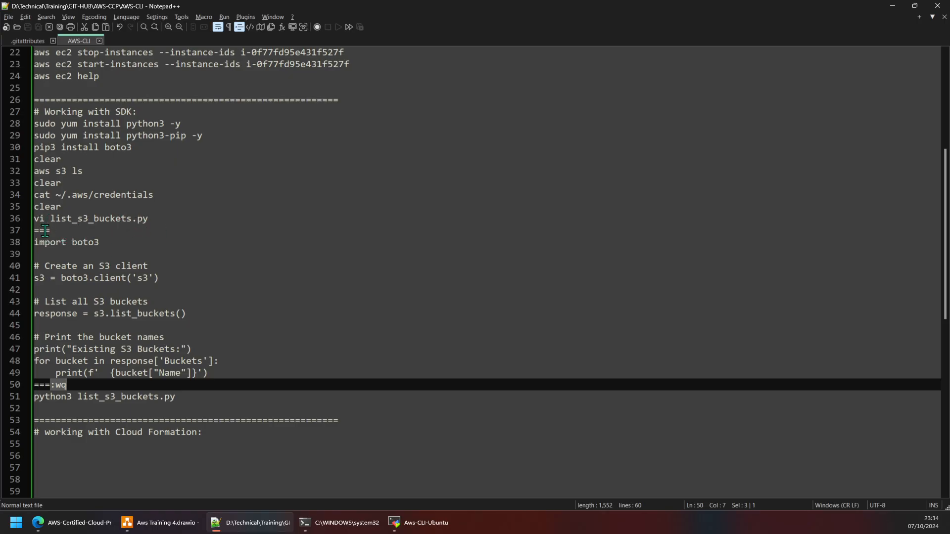
pyautogui.scroll(-4, 144, 327)
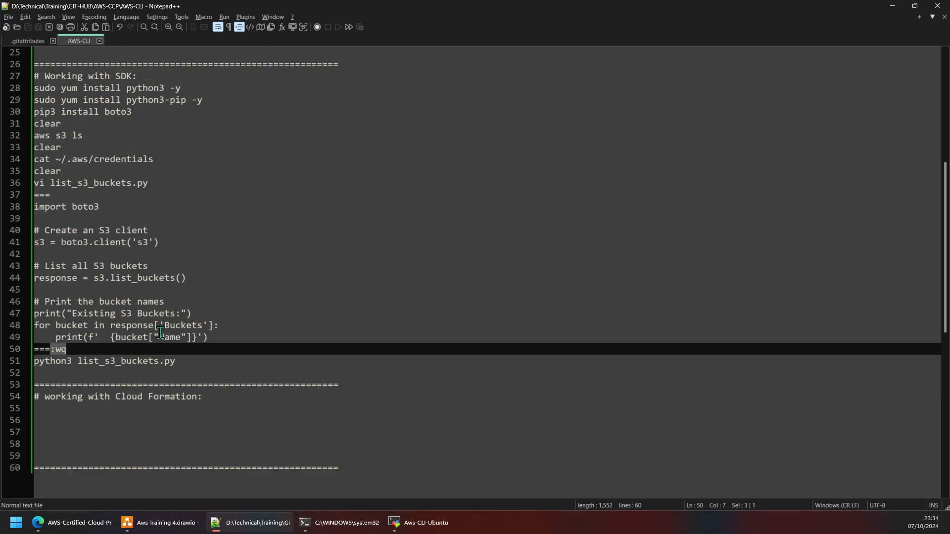
pyautogui.click(117, 325)
pyautogui.click(117, 302)
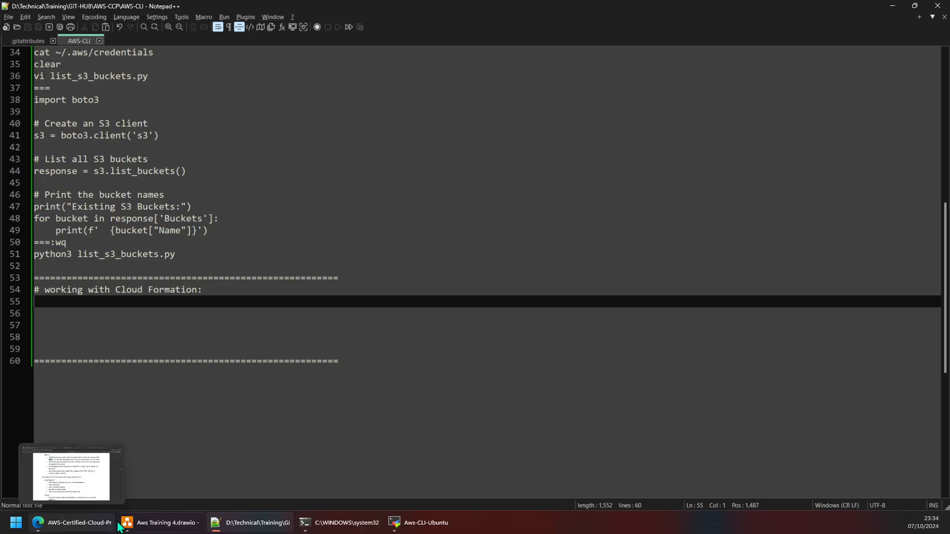
# Switch to the Aws-CLI-Ubuntu terminal session in MobaXterm and clear its screen.
pyautogui.click(400, 521)
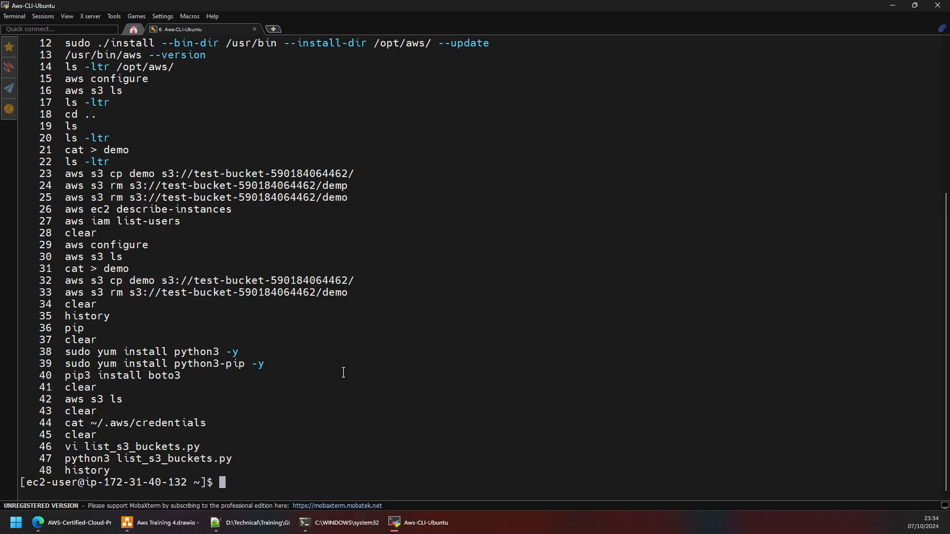
pyautogui.write('clear')
pyautogui.press('Return')
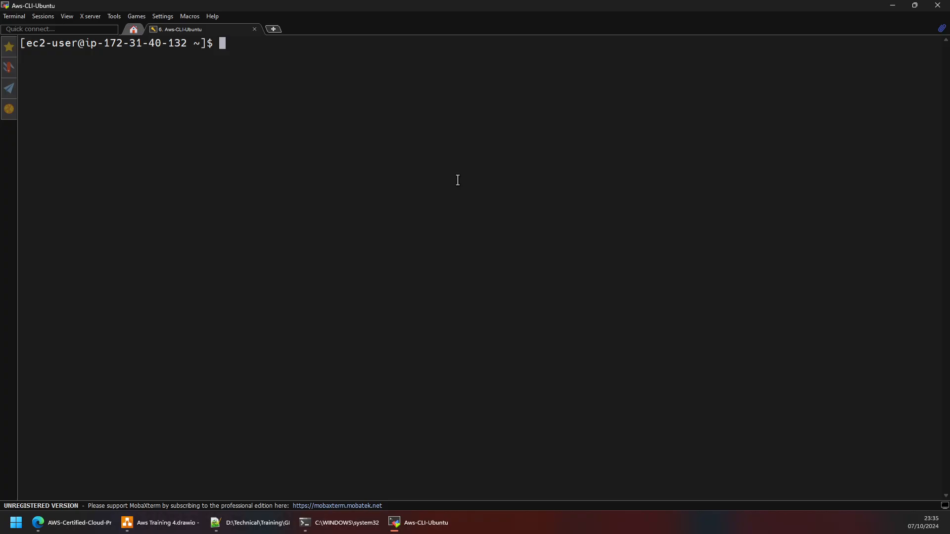
# Recall and run cat ~/.aws/credentials from the command history to view the stored credentials, and clear the screen.
pyautogui.hotkey('ctrl', 'r')
pyautogui.write('cat')
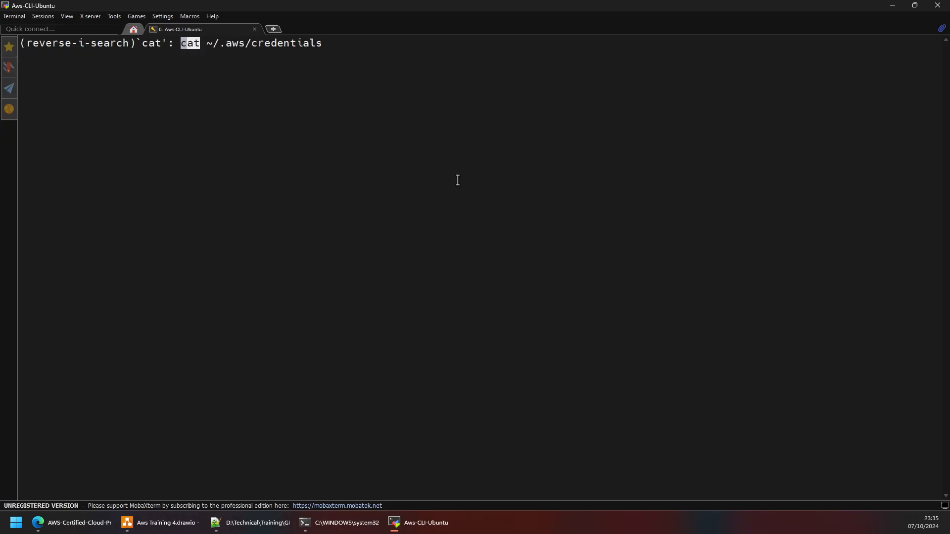
pyautogui.press('Return')
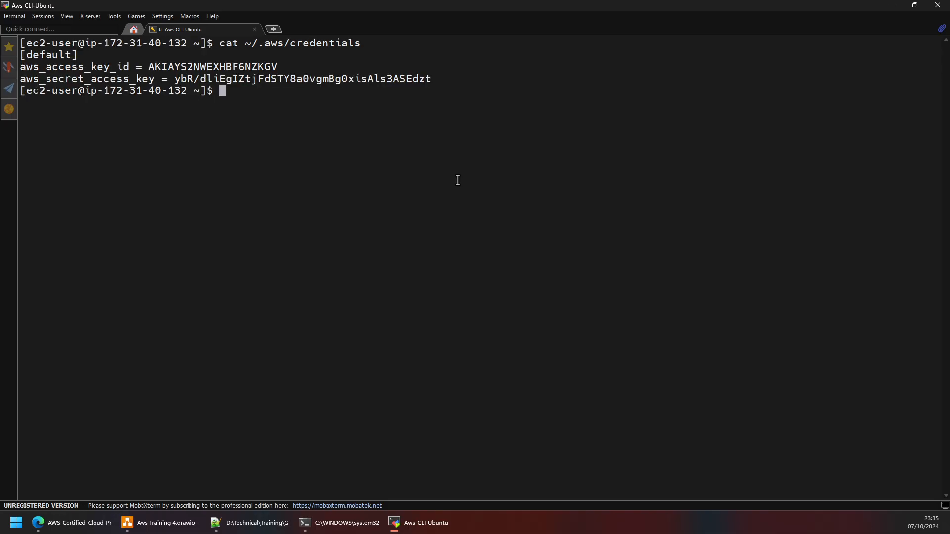
pyautogui.write('clear')
pyautogui.press('Return')
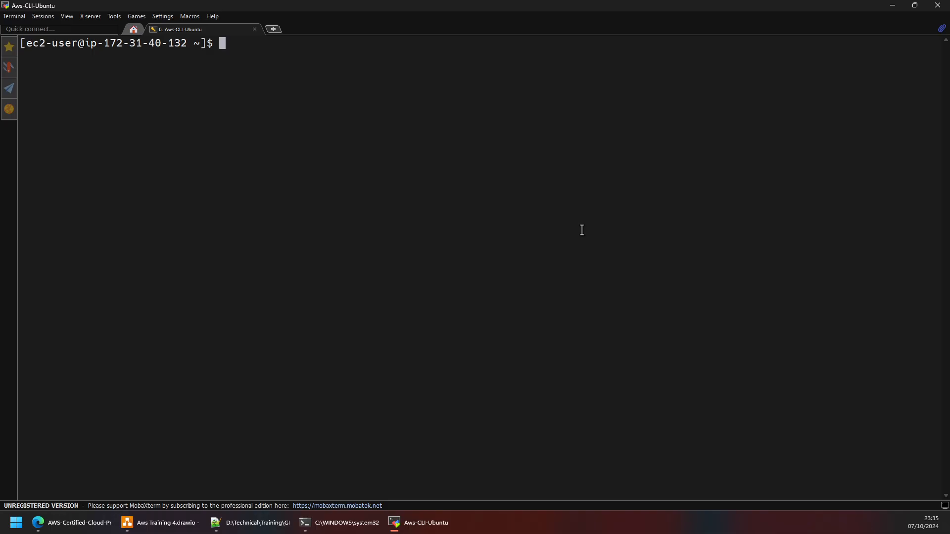
# Create a new file named cloud_formation_s3.yaml in vi.
pyautogui.write('vi cloud_formati')
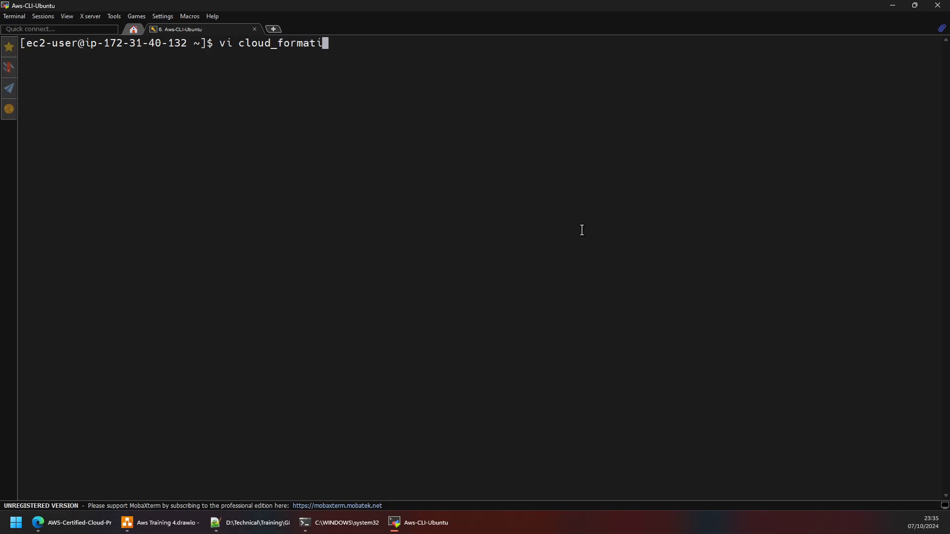
pyautogui.write('on_s3')
pyautogui.press('Left')
pyautogui.press('Right')
pyautogui.write('.yaml')
pyautogui.press('Return')
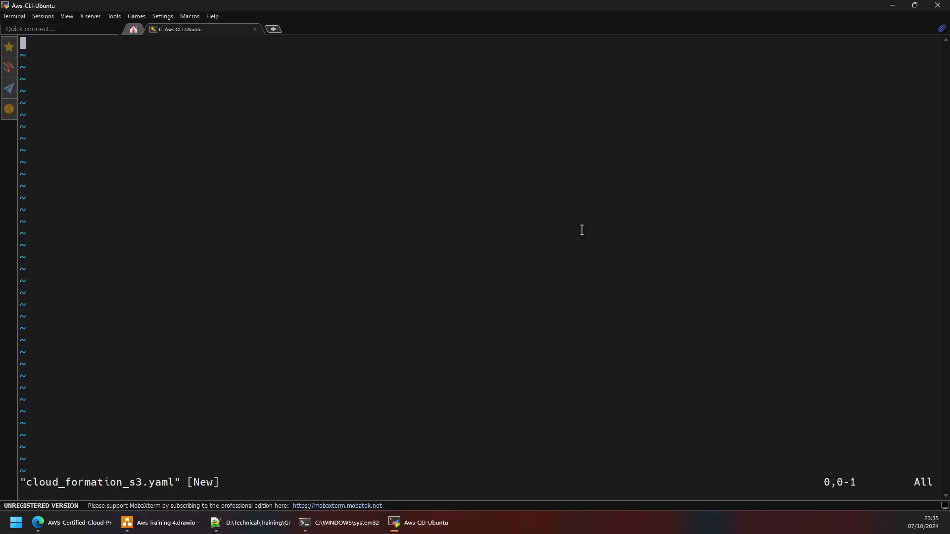
# Insert the prepared CloudFormation template defining an AWS::S3::Bucket resource MyS3Bucket with the bucket name my-example-s3-bucket-cloudformation.
pyautogui.press('i')
pyautogui.hotkey('alt', 'Tab')
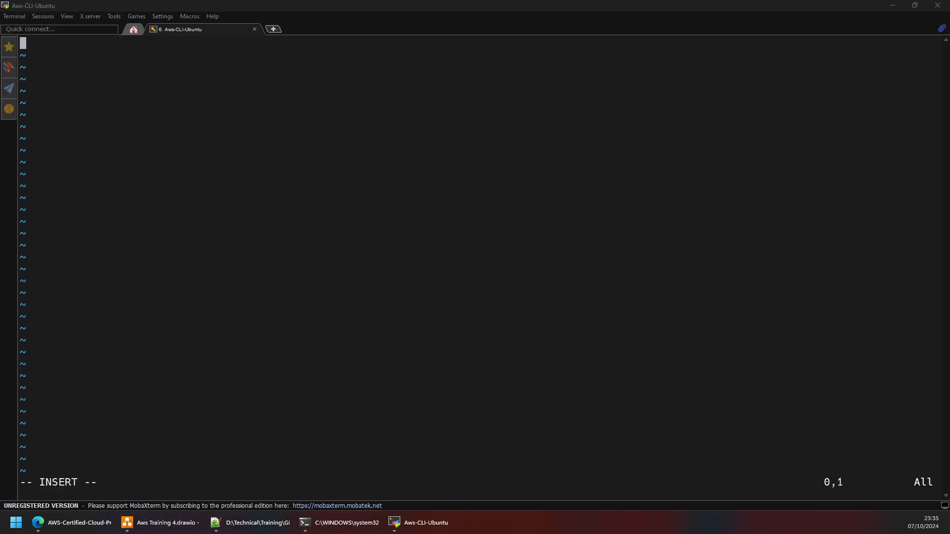
pyautogui.click(516, 222)
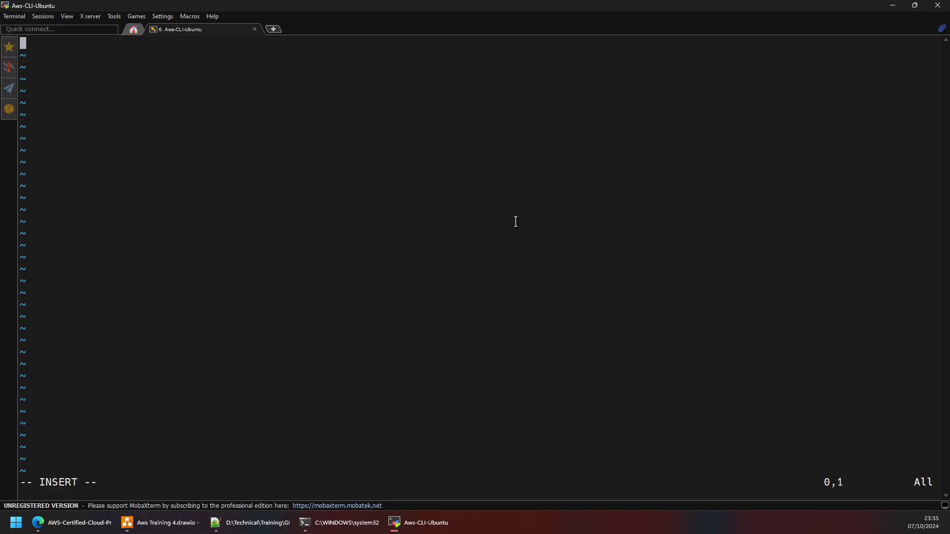
pyautogui.rightClick(516, 222)
pyautogui.press('Left')
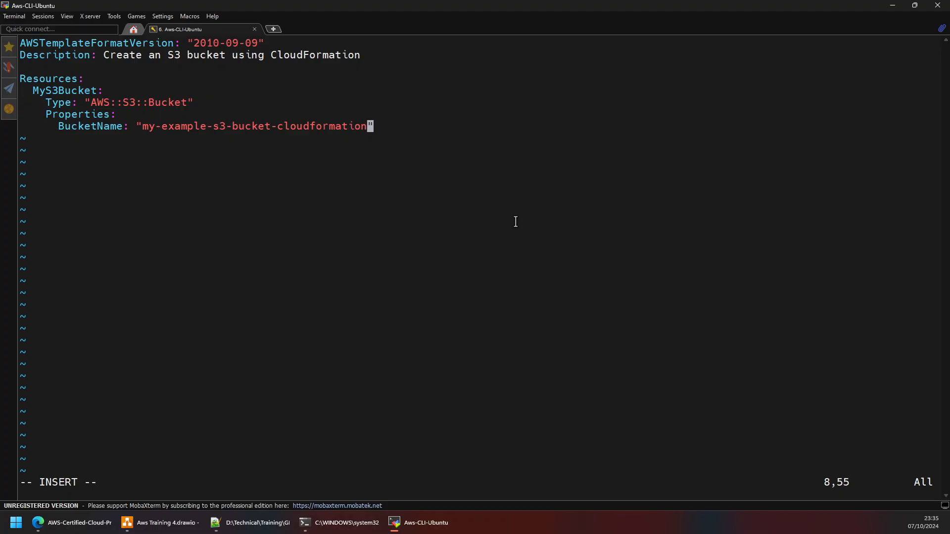
pyautogui.write('i')
pyautogui.press('BackSpace')
pyautogui.write('-')
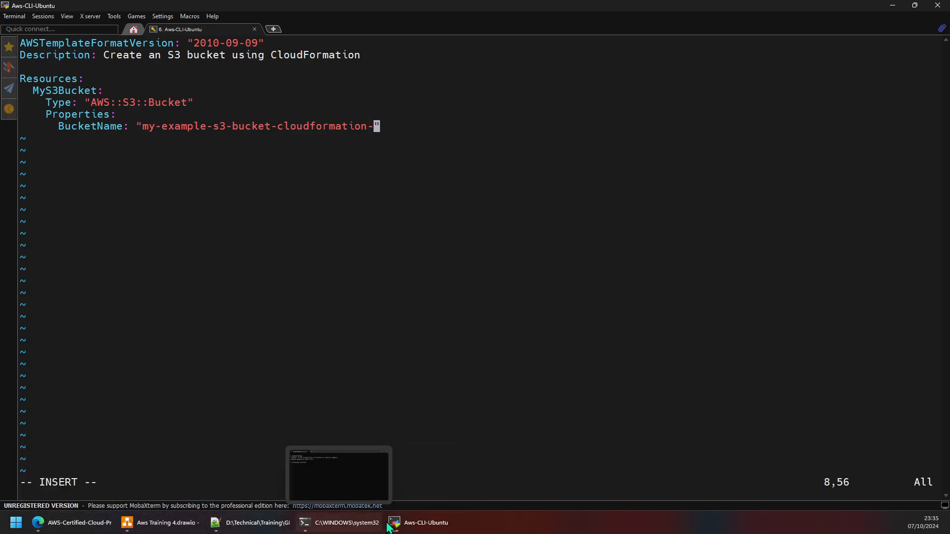
# Copy the AWS account ID from the AWS console in the browser and return to the terminal session.
pyautogui.click(71, 524)
pyautogui.click(220, 7)
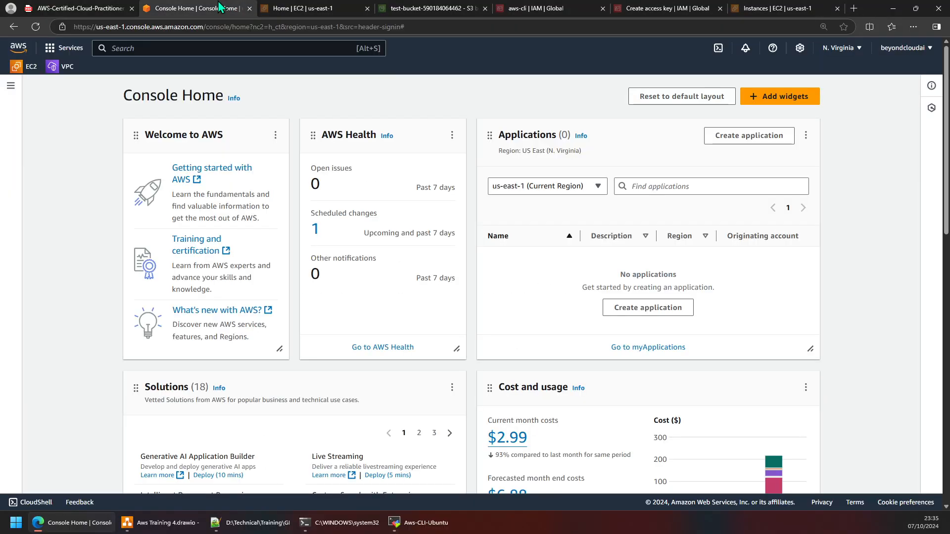
pyautogui.click(905, 48)
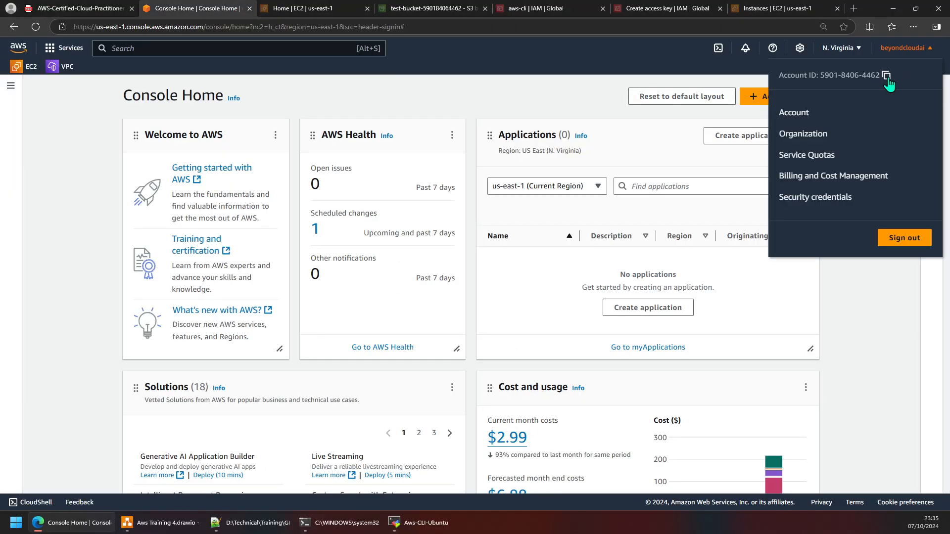
pyautogui.hotkey('ctrl', 'shift', 'Tab')
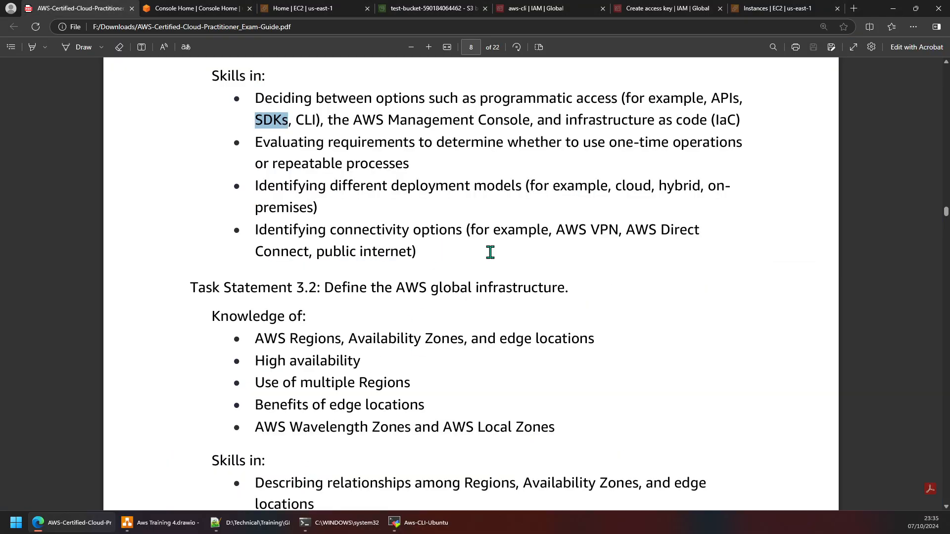
pyautogui.hotkey('ctrl', 'Tab')
pyautogui.click(409, 525)
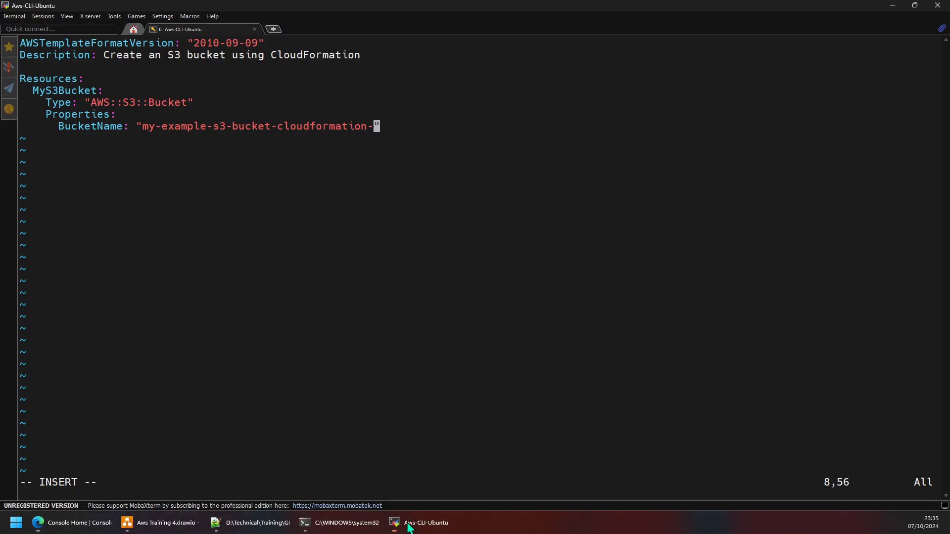
# Replace the cloudformation suffix of the template's BucketName value with the copied AWS account ID.
pyautogui.press('BackSpace')
pyautogui.press('BackSpace')
pyautogui.press('BackSpace')
pyautogui.press('BackSpace')
pyautogui.press('BackSpace')
pyautogui.press('BackSpace')
pyautogui.press('BackSpace')
pyautogui.press('BackSpace')
pyautogui.press('BackSpace')
pyautogui.press('BackSpace')
pyautogui.press('BackSpace')
pyautogui.press('BackSpace')
pyautogui.press('BackSpace')
pyautogui.press('BackSpace')
pyautogui.press('BackSpace')
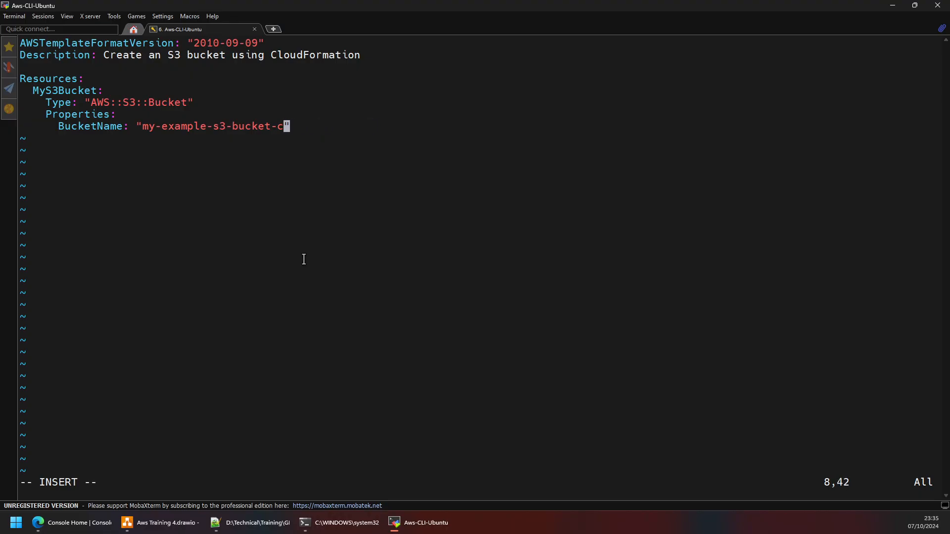
pyautogui.press('shift+Insert')
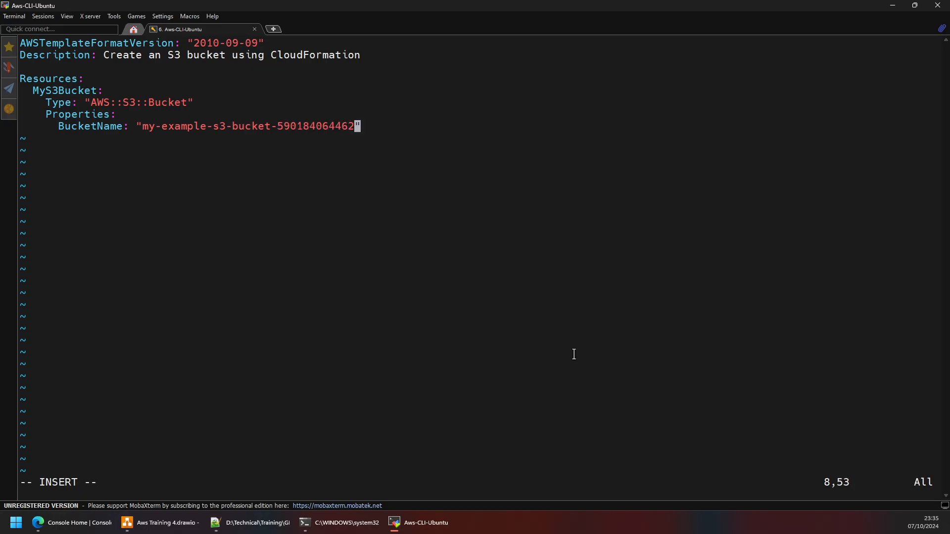
# Save the template file and exit vi with :wq.
pyautogui.press('Right')
pyautogui.press('Escape')
pyautogui.write(':wq')
pyautogui.press('Return')
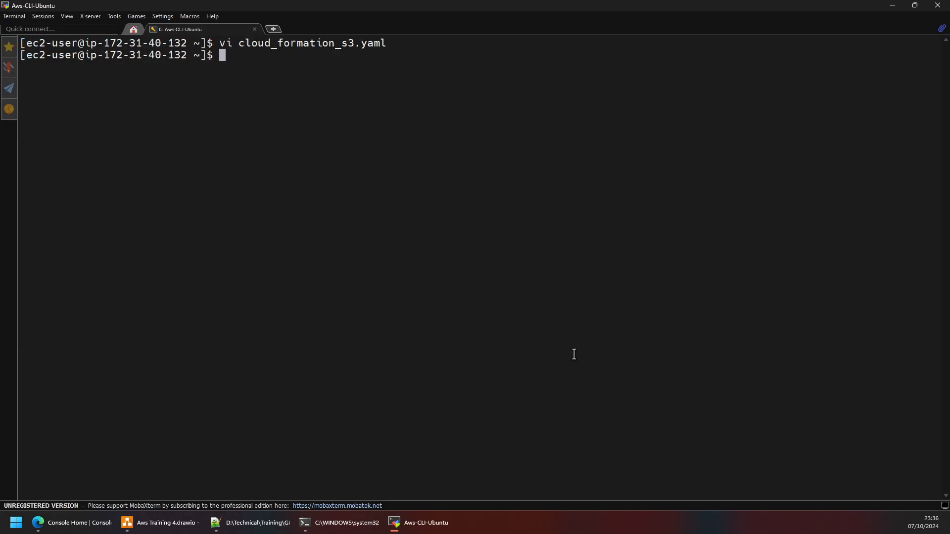
# Paste aws cloudformation create-stack --stack-name my-s3-stack --template-body file://s3_bucket.yaml --region us-east-1 at the prompt without running it.
pyautogui.press('Up')
pyautogui.press('Down')
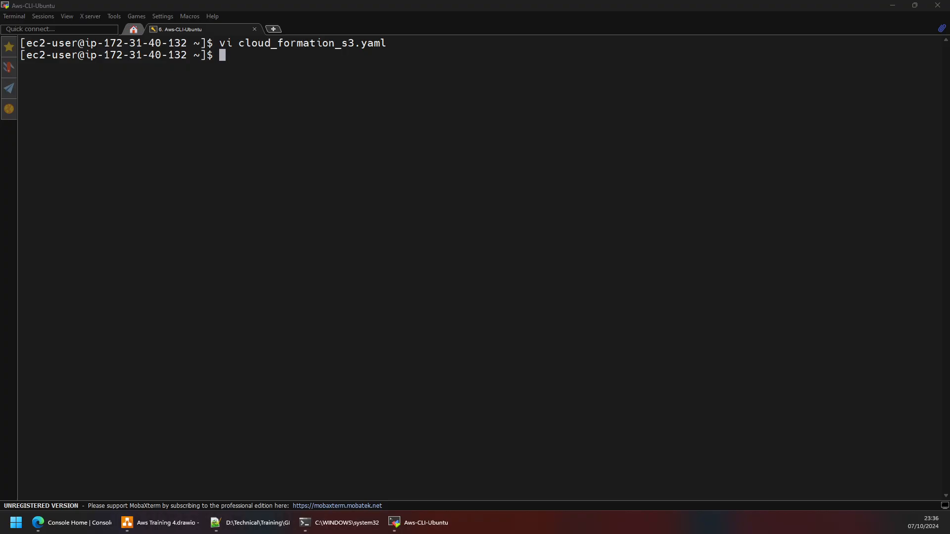
pyautogui.click(454, 176)
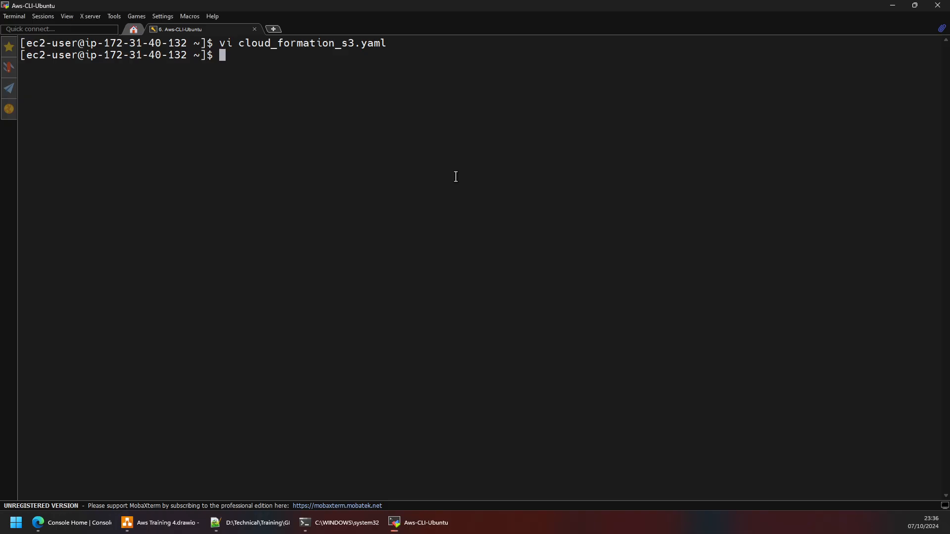
pyautogui.rightClick(444, 175)
# Examine the pasted command from its beginning up to the create-stack subcommand.
pyautogui.press('Left')
pyautogui.press('Left')
pyautogui.press('Left')
pyautogui.press('Left')
pyautogui.press('Left')
pyautogui.press('Left')
pyautogui.press('Left')
pyautogui.press('Left')
pyautogui.press('Left')
pyautogui.press('Left')
pyautogui.press('Left')
pyautogui.press('Left')
pyautogui.press('Left')
pyautogui.press('Left')
pyautogui.press('Left')
pyautogui.press('Left')
pyautogui.press('Left')
pyautogui.press('Left')
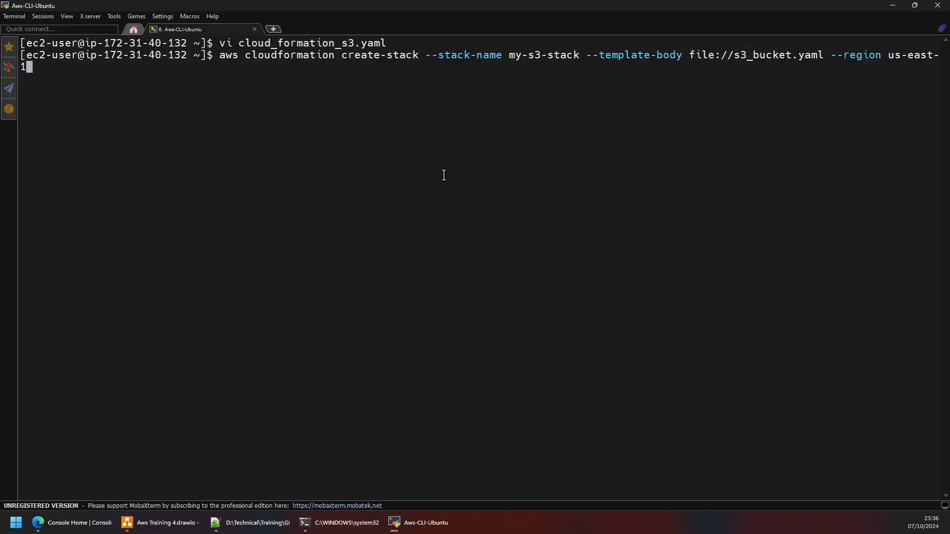
pyautogui.press('Home')
pyautogui.press('Right')
pyautogui.press('Right')
pyautogui.press('Right')
pyautogui.press('Right')
pyautogui.press('Right')
pyautogui.press('Right')
pyautogui.press('Right')
pyautogui.press('Right')
pyautogui.press('Right')
pyautogui.press('Right')
pyautogui.press('Right')
pyautogui.press('Right')
pyautogui.press('Right')
pyautogui.press('Right')
pyautogui.press('Right')
pyautogui.press('Right')
pyautogui.press('Right')
pyautogui.press('Right')
pyautogui.press('Right')
pyautogui.press('Right')
pyautogui.press('Right')
pyautogui.press('Left')
# Copy the template filename cloud_formation_s3.yaml from the earlier vi command, comparing it with the file referenced in the create-stack command.
pyautogui.doubleClick(276, 44)
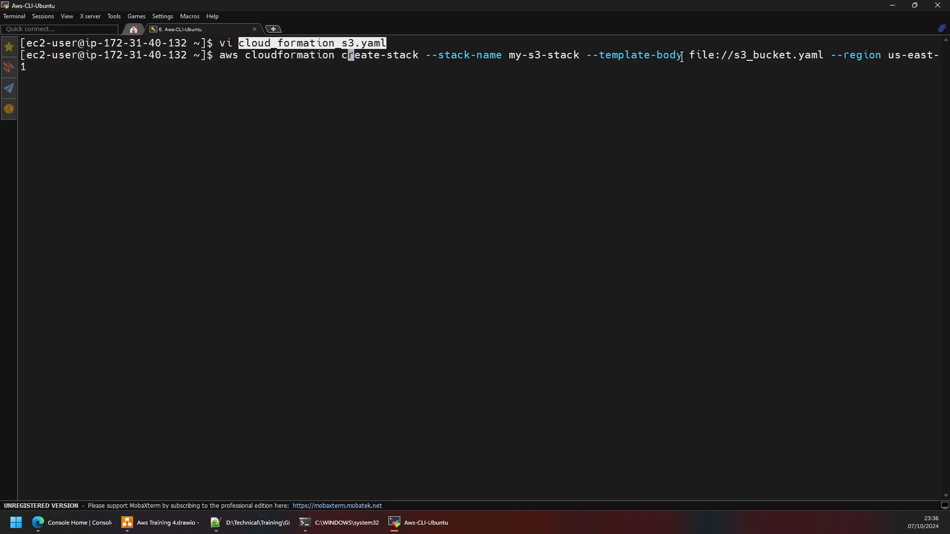
pyautogui.moveTo(734, 55); pyautogui.dragTo(816, 55)
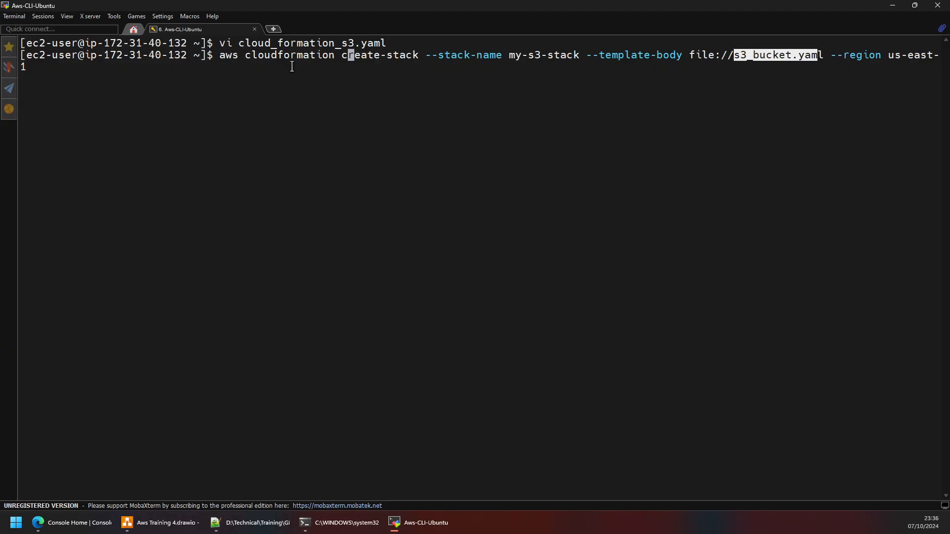
pyautogui.doubleClick(289, 44)
pyautogui.hotkey('ctrl', 'c')
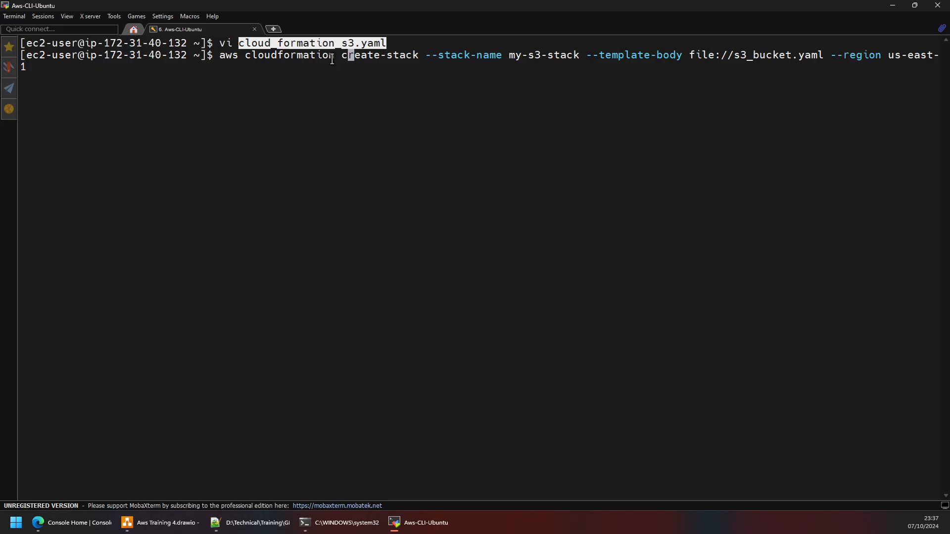
# Replace s3_bucket.yaml after file:// in the create-stack command with the copied filename cloud_formation_s3.yaml.
pyautogui.press('Right')
pyautogui.press('Right')
pyautogui.press('Right')
pyautogui.press('Right')
pyautogui.press('Right')
pyautogui.press('Right')
pyautogui.press('Right')
pyautogui.press('Right')
pyautogui.press('Right')
pyautogui.press('Right')
pyautogui.press('Right')
pyautogui.press('Right')
pyautogui.press('Right')
pyautogui.press('Right')
pyautogui.press('Right')
pyautogui.press('Right')
pyautogui.press('Right')
pyautogui.press('Right')
pyautogui.press('Right')
pyautogui.press('Right')
pyautogui.press('Right')
pyautogui.press('Right')
pyautogui.press('Right')
pyautogui.press('Right')
pyautogui.press('Right')
pyautogui.press('Right')
pyautogui.press('Right')
pyautogui.press('Right')
pyautogui.press('Right')
pyautogui.press('Right')
pyautogui.press('Right')
pyautogui.press('Right')
pyautogui.press('Right')
pyautogui.press('Right')
pyautogui.press('Right')
pyautogui.press('Right')
pyautogui.press('Right')
pyautogui.press('Right')
pyautogui.press('Right')
pyautogui.press('Right')
pyautogui.press('Left')
pyautogui.press('Left')
pyautogui.press('Left')
pyautogui.press('Left')
pyautogui.press('Left')
pyautogui.press('Left')
pyautogui.press('Left')
pyautogui.press('Left')
pyautogui.press('Left')
pyautogui.press('Left')
pyautogui.press('Right')
pyautogui.press('Delete')
pyautogui.press('Delete')
pyautogui.press('Delete')
pyautogui.press('Delete')
pyautogui.press('Delete')
pyautogui.press('Delete')
pyautogui.press('Delete')
pyautogui.press('Delete')
pyautogui.press('Delete')
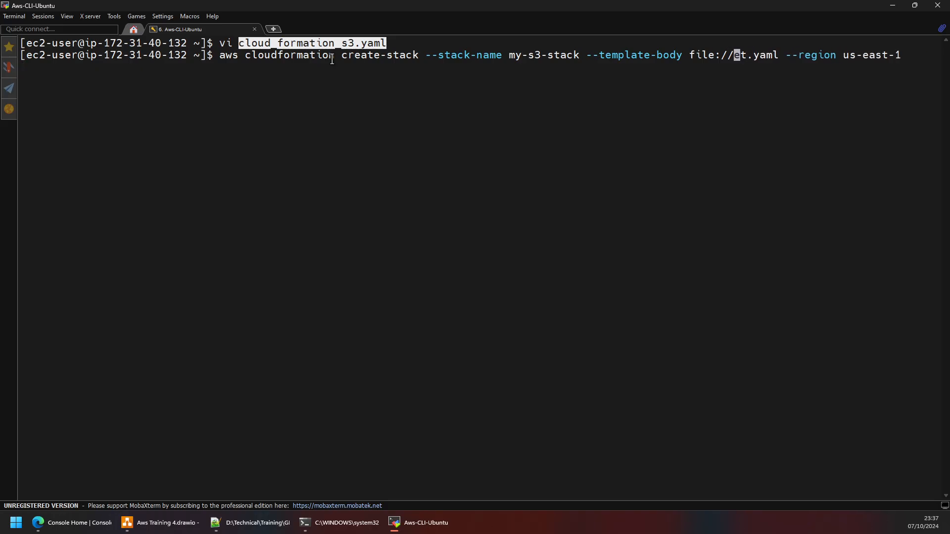
pyautogui.press('Delete')
pyautogui.press('Delete')
pyautogui.press('Delete')
pyautogui.press('Delete')
pyautogui.press('Delete')
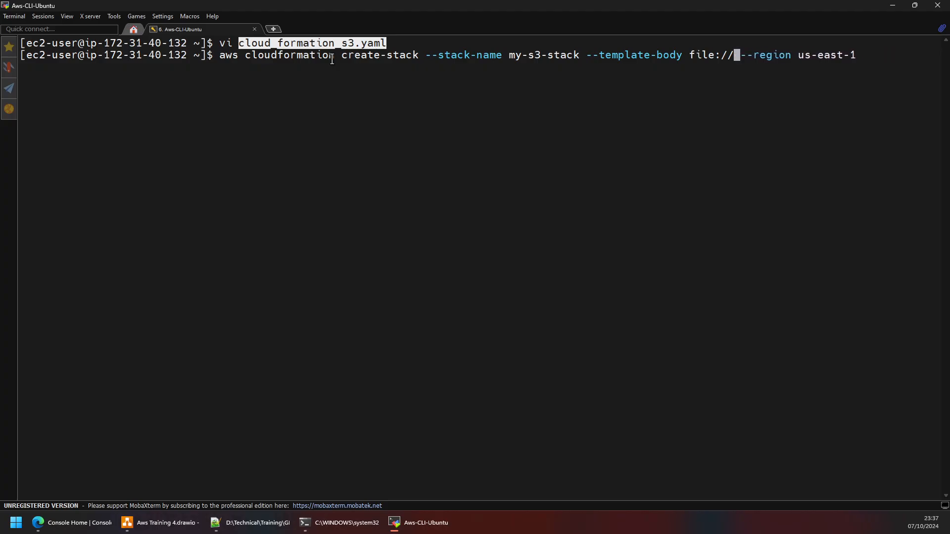
pyautogui.rightClick(332, 59)
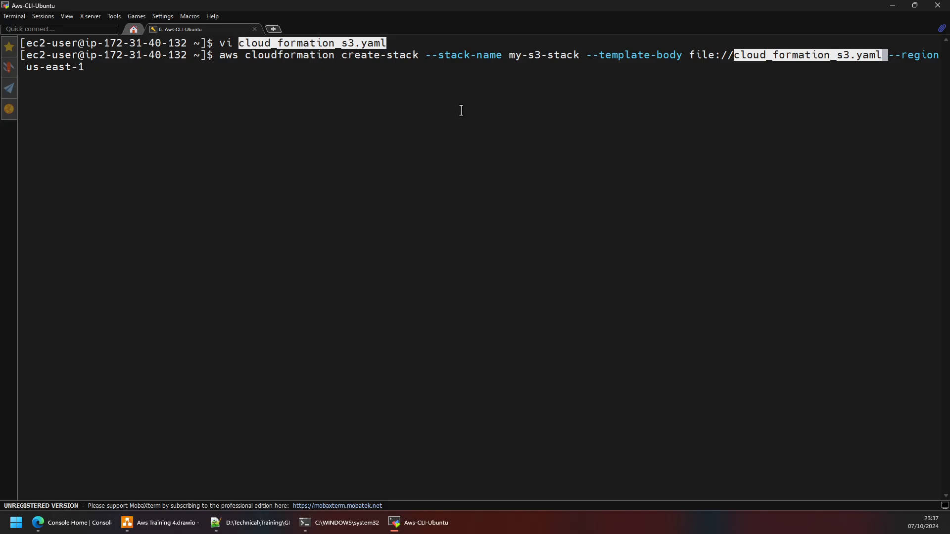
# Examine the unexecuted create-stack command from its region option back to the stack name.
pyautogui.press('Left')
pyautogui.press('Left')
pyautogui.press('Left')
pyautogui.press('Left')
pyautogui.press('Left')
pyautogui.press('Left')
pyautogui.press('Left')
pyautogui.press('Left')
pyautogui.press('End')
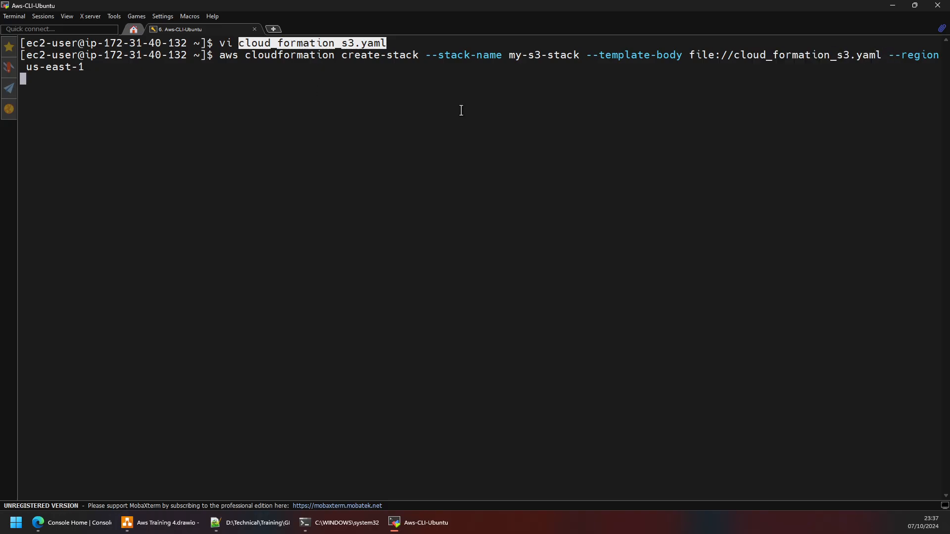
pyautogui.press('Left')
pyautogui.press('Left')
pyautogui.press('Left')
pyautogui.press('Left')
pyautogui.press('Left')
pyautogui.press('Left')
pyautogui.press('Left')
pyautogui.press('Left')
pyautogui.press('Left')
pyautogui.press('Left')
pyautogui.press('Left')
pyautogui.press('Left')
pyautogui.press('Left')
pyautogui.press('Left')
pyautogui.press('Left')
pyautogui.press('Left')
pyautogui.press('Left')
pyautogui.press('Left')
pyautogui.press('Left')
pyautogui.press('Left')
pyautogui.press('Left')
pyautogui.press('Left')
pyautogui.press('Left')
pyautogui.press('Left')
pyautogui.press('Left')
pyautogui.press('Left')
pyautogui.press('Left')
pyautogui.press('Left')
pyautogui.press('Left')
pyautogui.press('Left')
pyautogui.press('Left')
pyautogui.press('Left')
pyautogui.press('Left')
pyautogui.press('Left')
pyautogui.press('Left')
# Switch to the AWS console in the browser, search for cloud formation, and open the CloudFormation service in a separate tab.
pyautogui.click(72, 523)
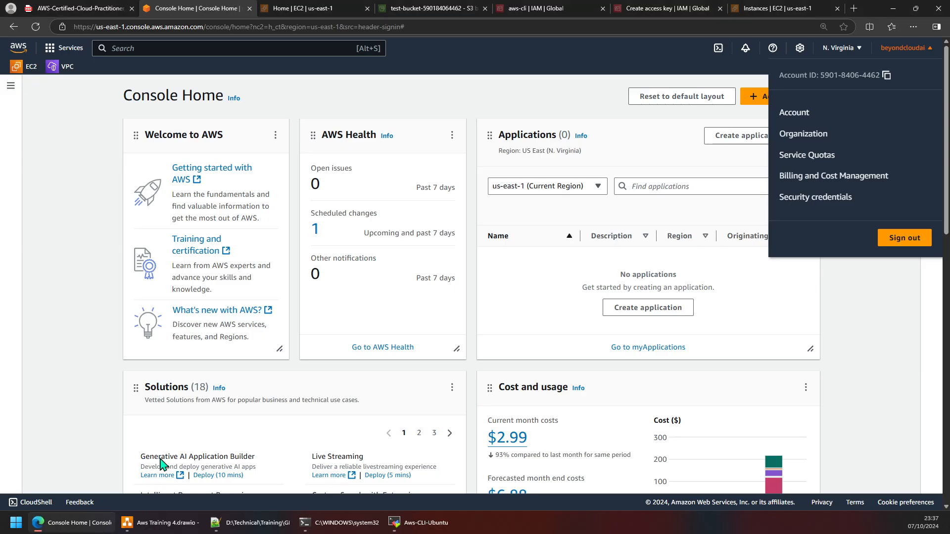
pyautogui.write('cl')
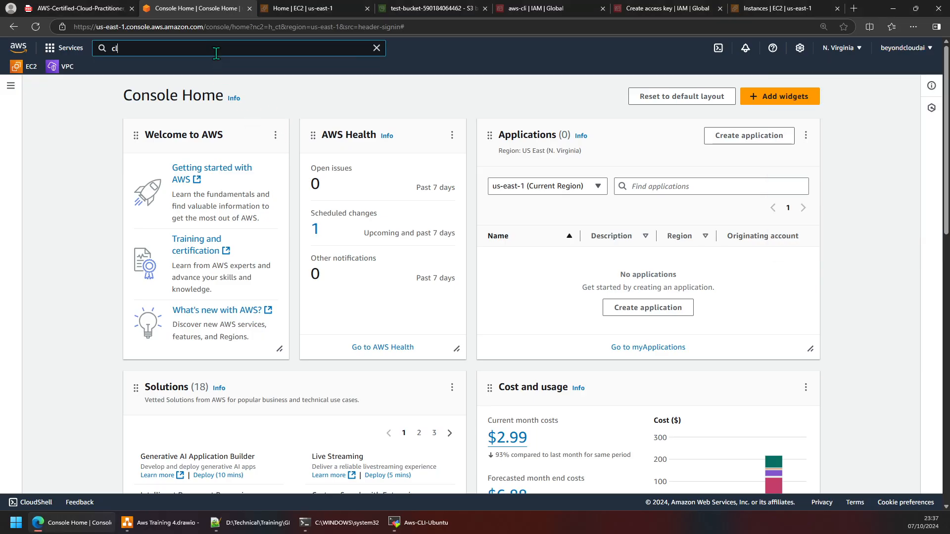
pyautogui.write('oud fo')
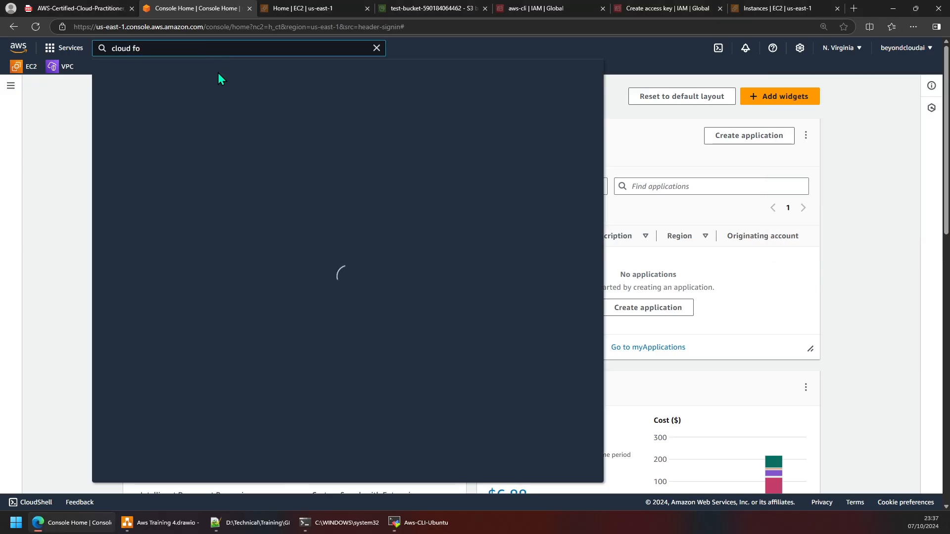
pyautogui.keyDown('ctrl'); pyautogui.click(271, 140); pyautogui.keyUp('ctrl')
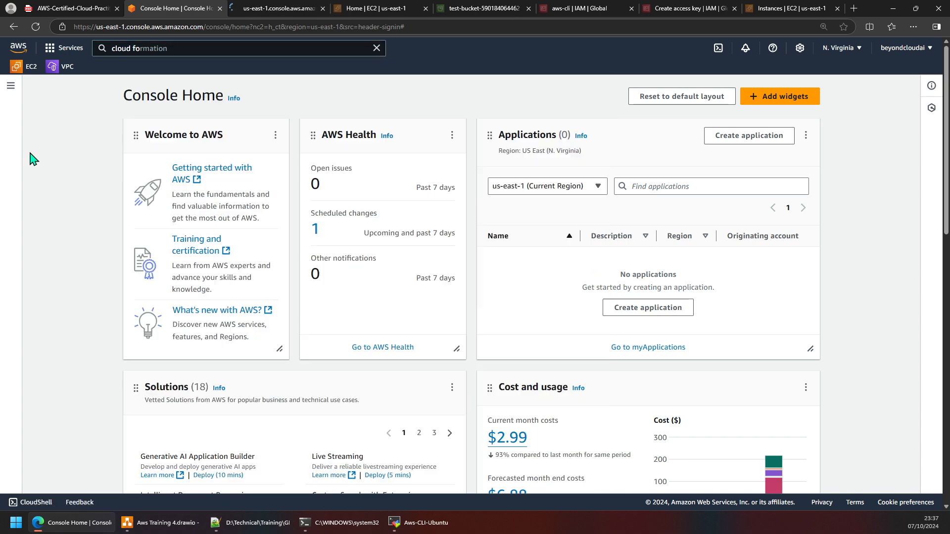
pyautogui.click(252, 9)
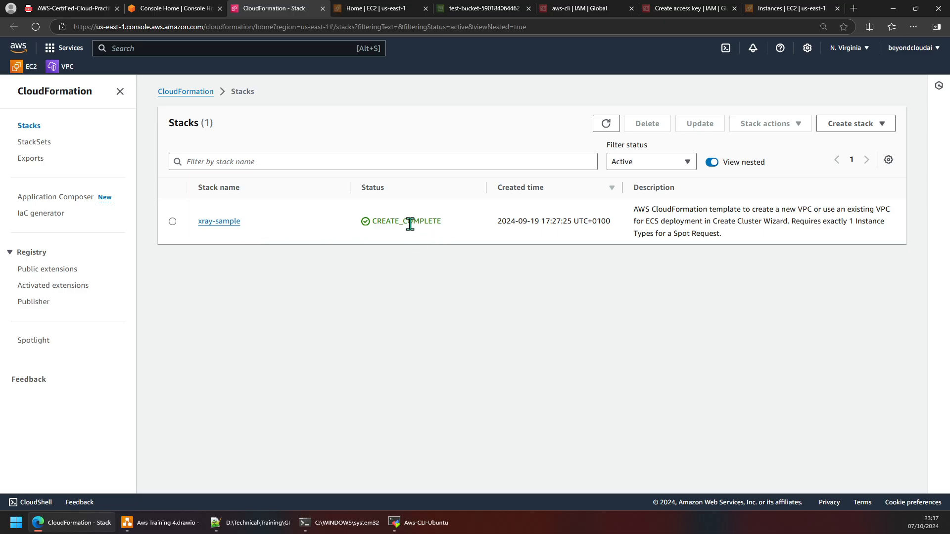
# Compare the stack name and template file in the terminal command with the stack list in the CloudFormation console.
pyautogui.click(430, 528)
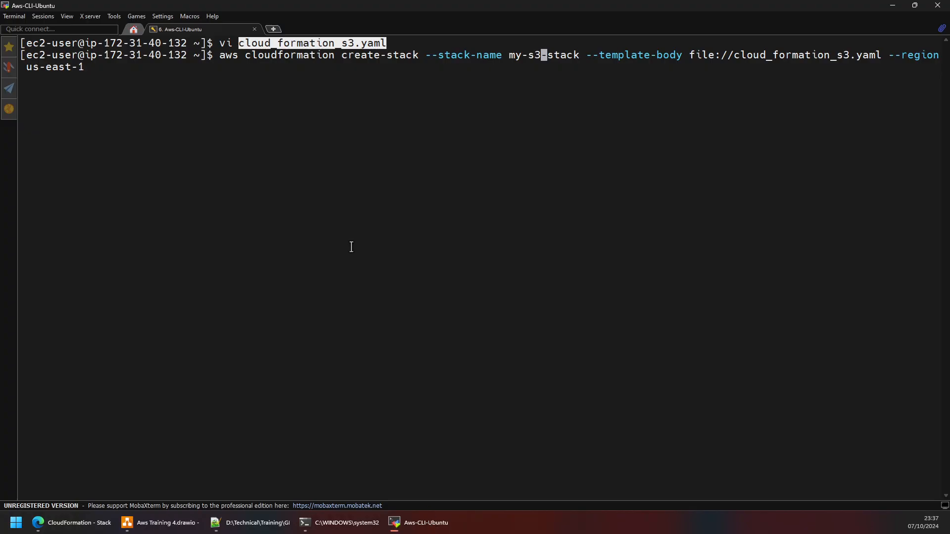
pyautogui.doubleClick(518, 56)
pyautogui.hotkey('alt', 'Tab')
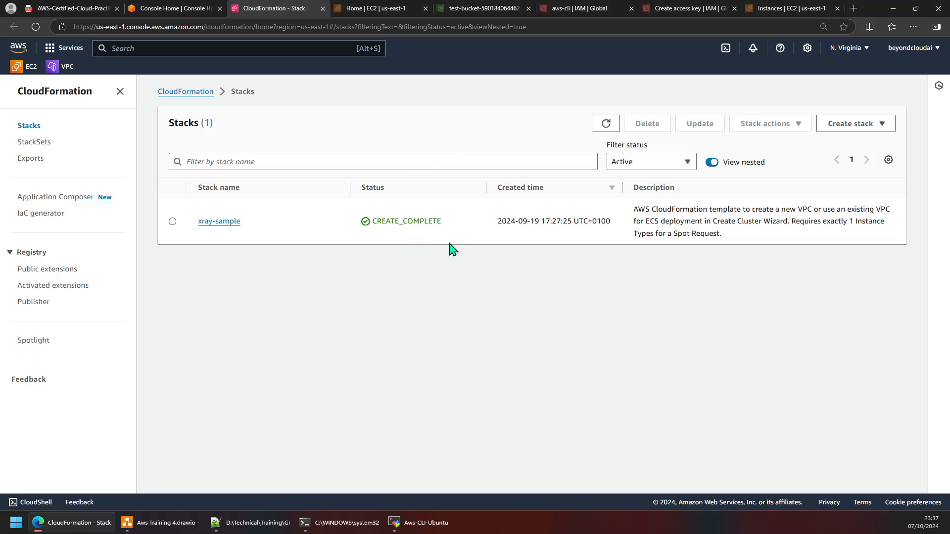
pyautogui.hotkey('alt', 'Tab')
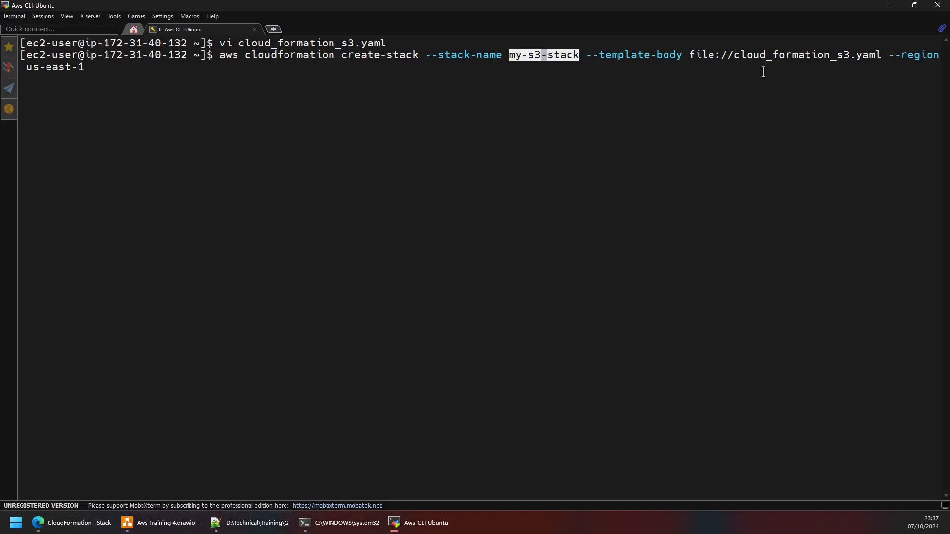
pyautogui.doubleClick(780, 55)
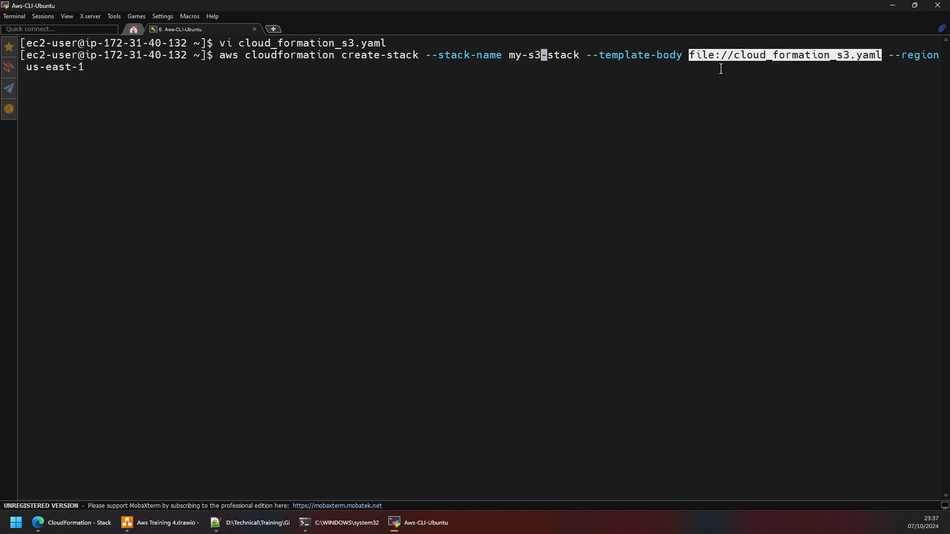
pyautogui.doubleClick(320, 45)
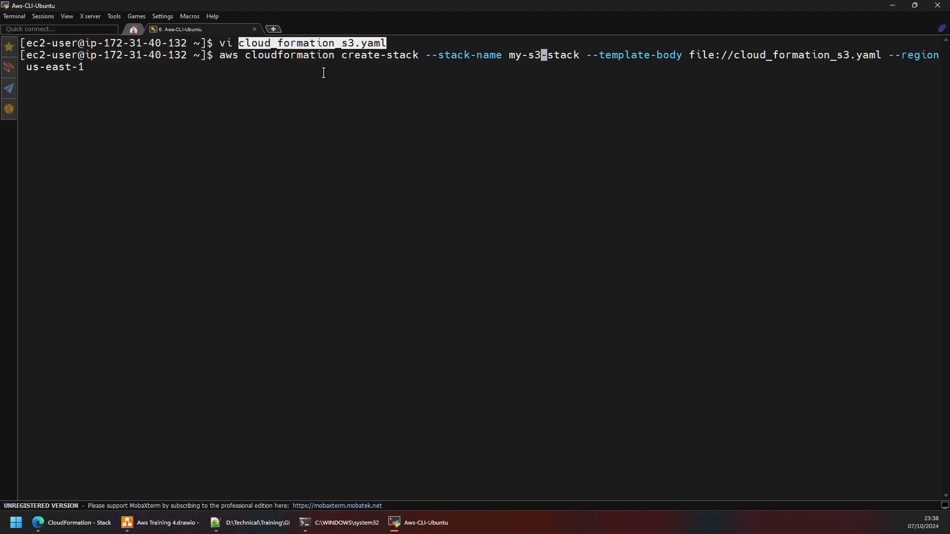
pyautogui.hotkey('alt', 'Tab')
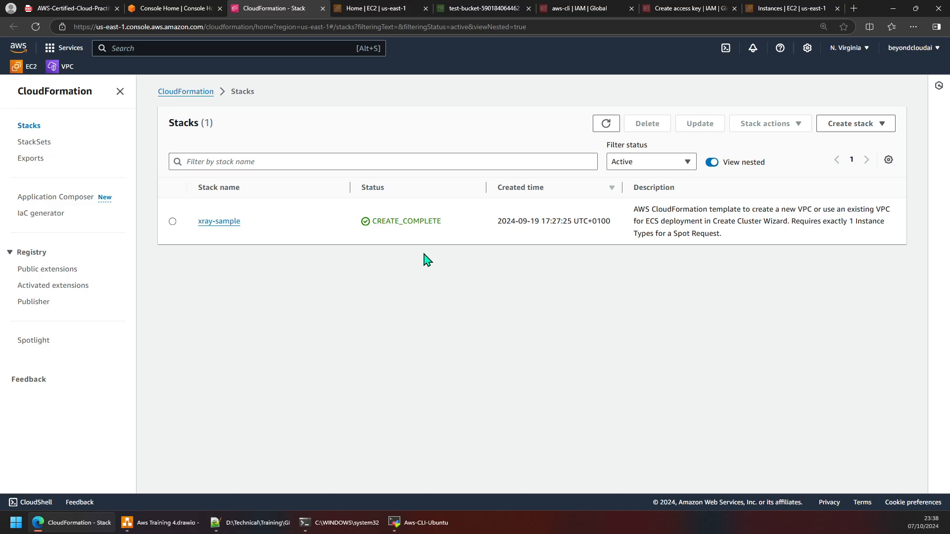
pyautogui.hotkey('alt', 'Tab')
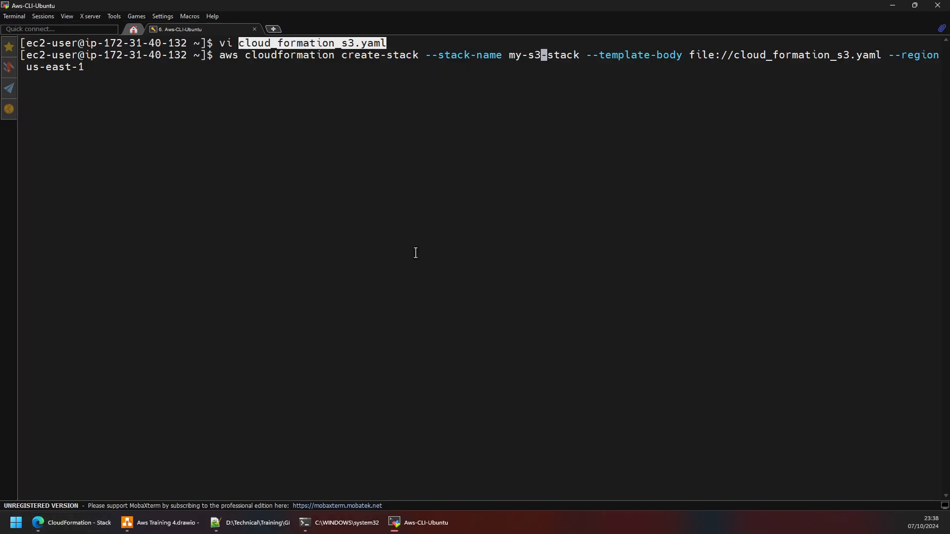
# Run the prepared create-stack command to create my-s3-stack from cloud_formation_s3.yaml in us-east-1.
pyautogui.click(456, 120)
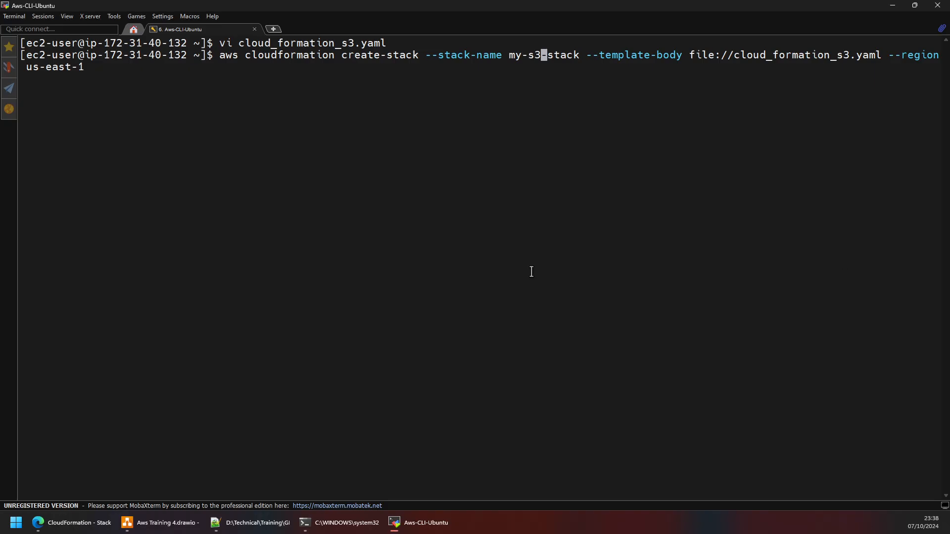
pyautogui.press('Return')
pyautogui.press('BackSpace')
pyautogui.press('Return')
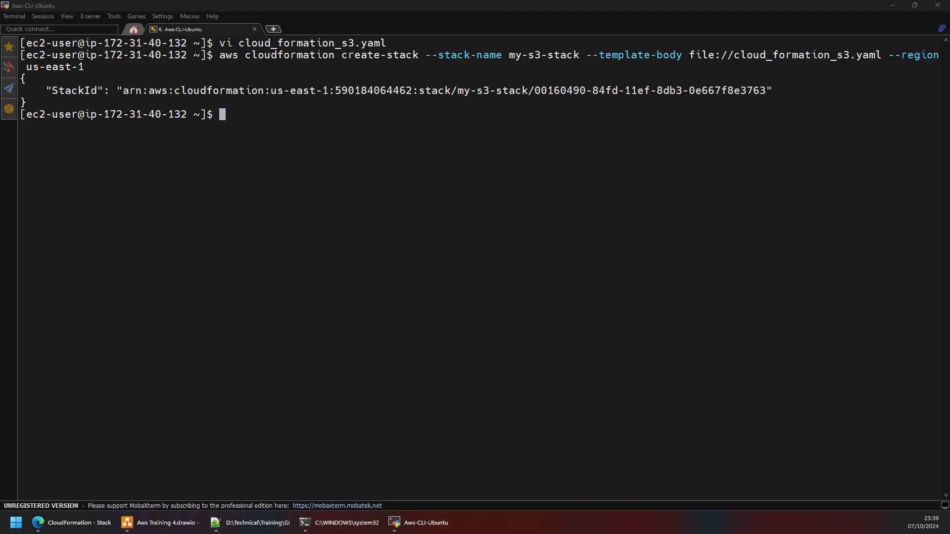
# Run aws cloudformation describe-stacks --stack-name my-s3-stack and check the StackStatus value in its output.
pyautogui.click(324, 297)
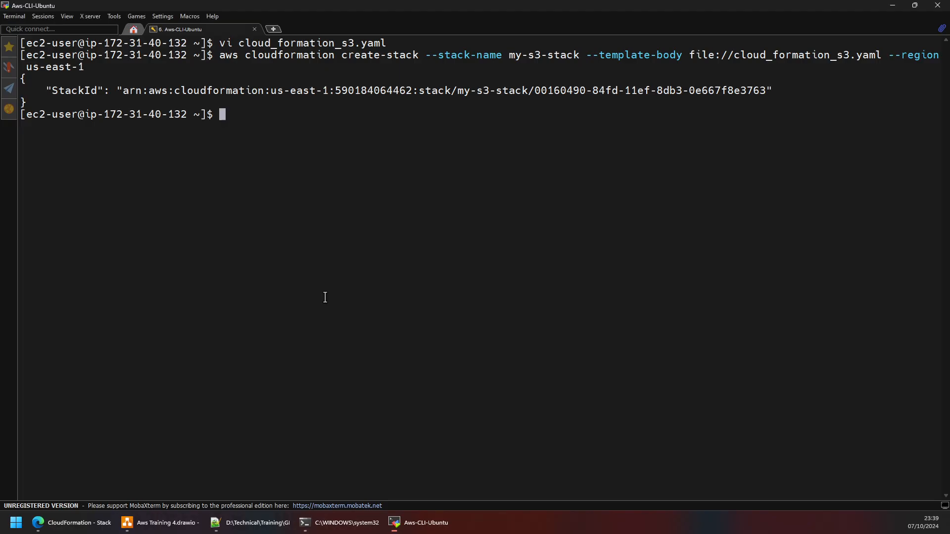
pyautogui.rightClick(325, 298)
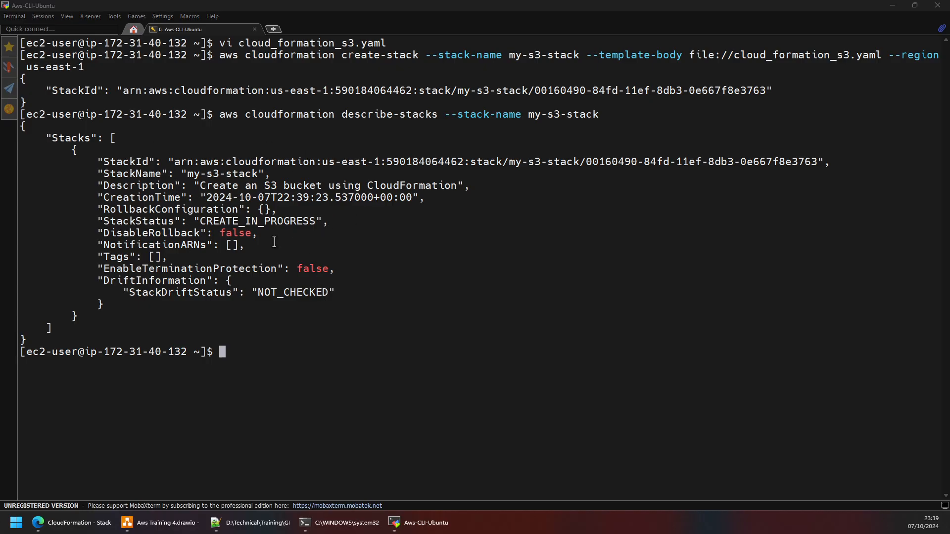
pyautogui.doubleClick(267, 223)
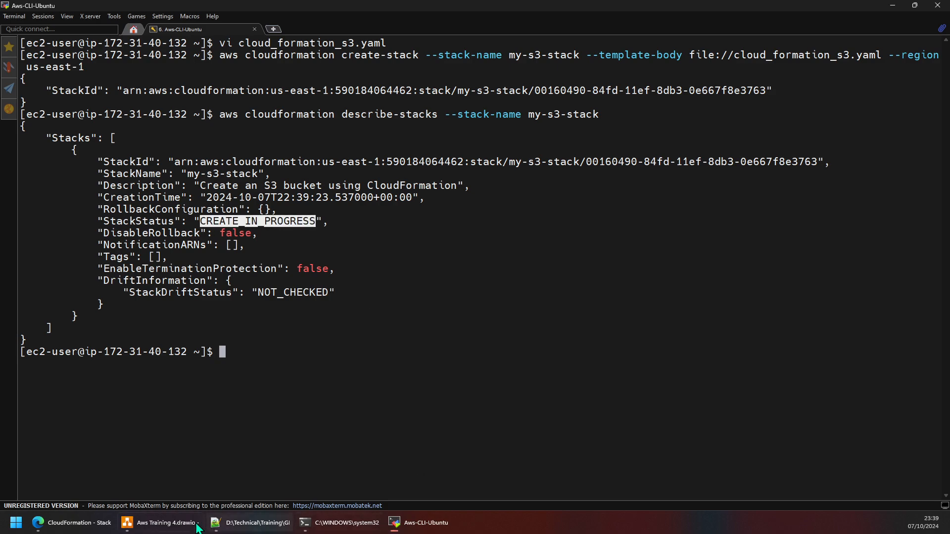
# Switch to the CloudFormation console in the browser, open my-s3-stack, and review its stack info down to the notification options.
pyautogui.click(74, 523)
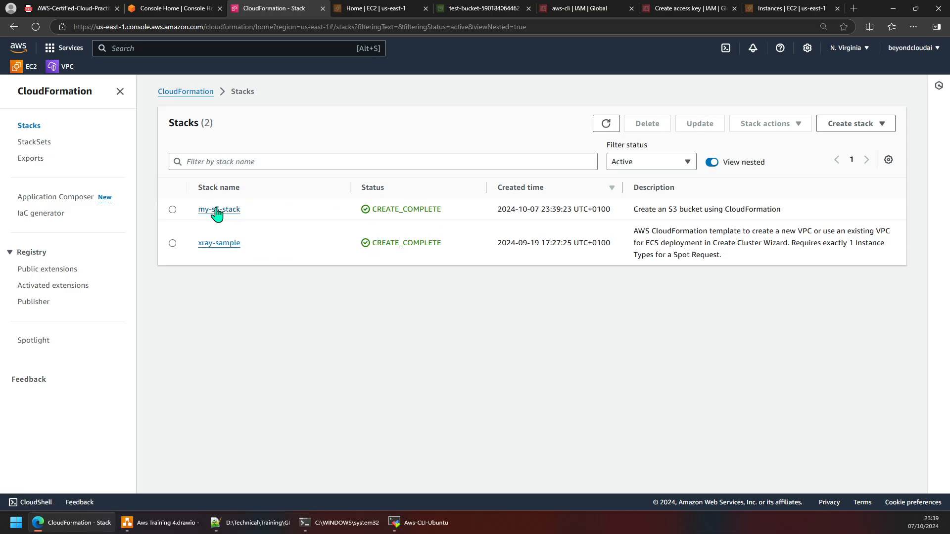
pyautogui.click(217, 210)
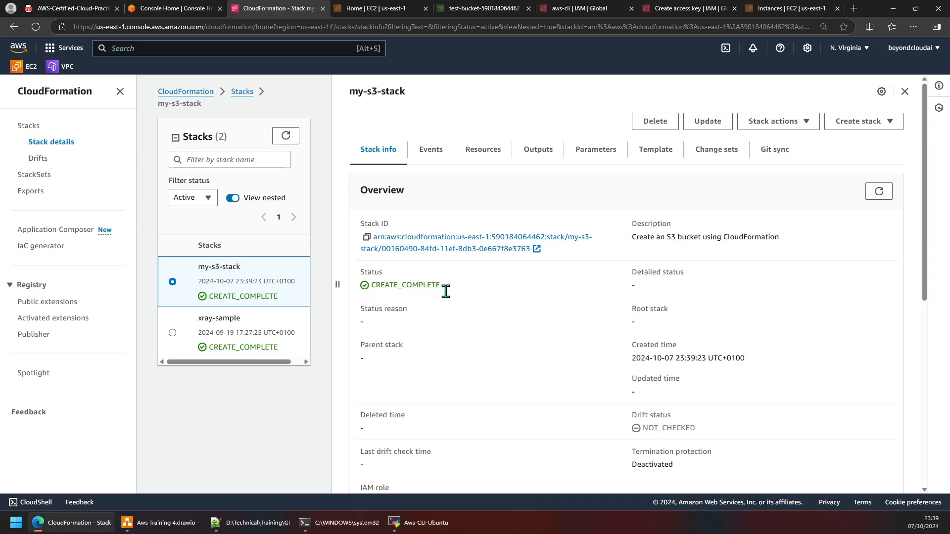
pyautogui.scroll(-7, 622, 334)
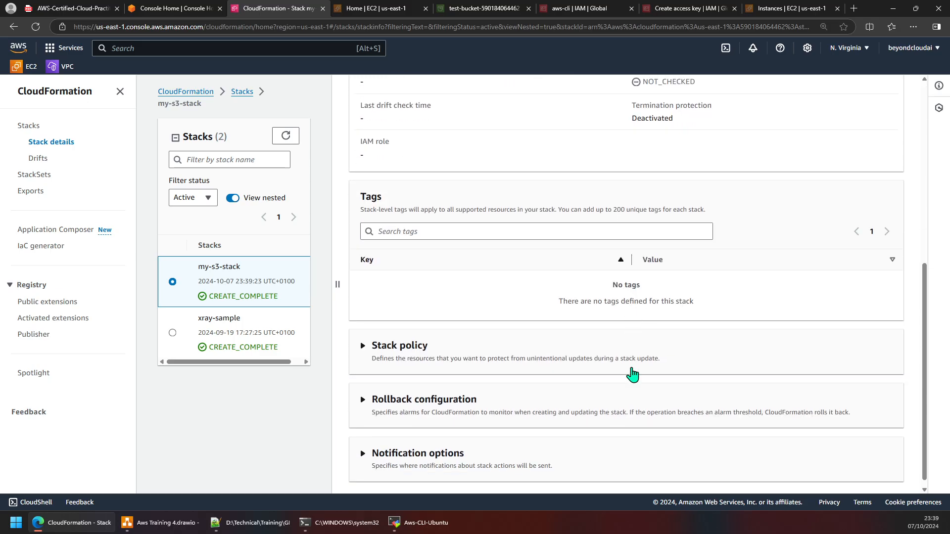
# Review the outputs, resources and events of my-s3-stack in the CloudFormation console.
pyautogui.scroll(7, 498, 341)
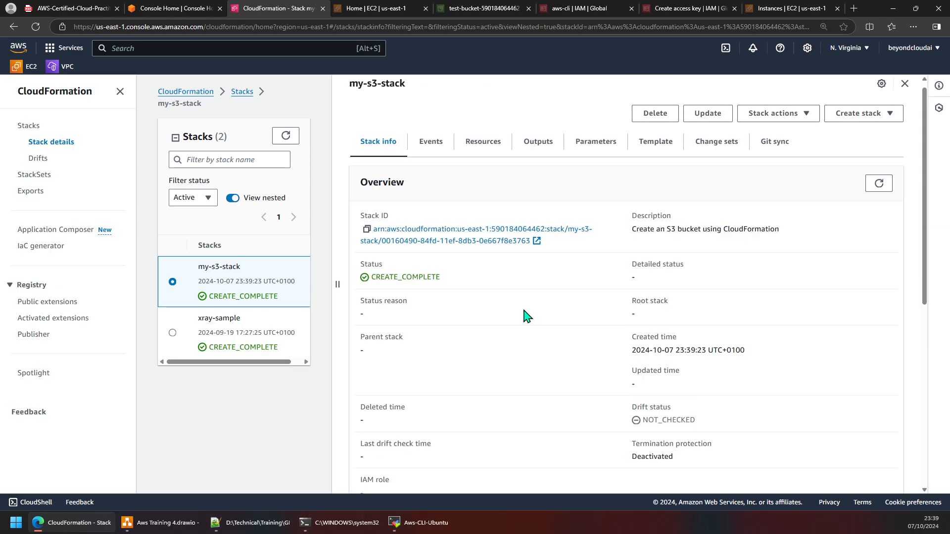
pyautogui.click(543, 161)
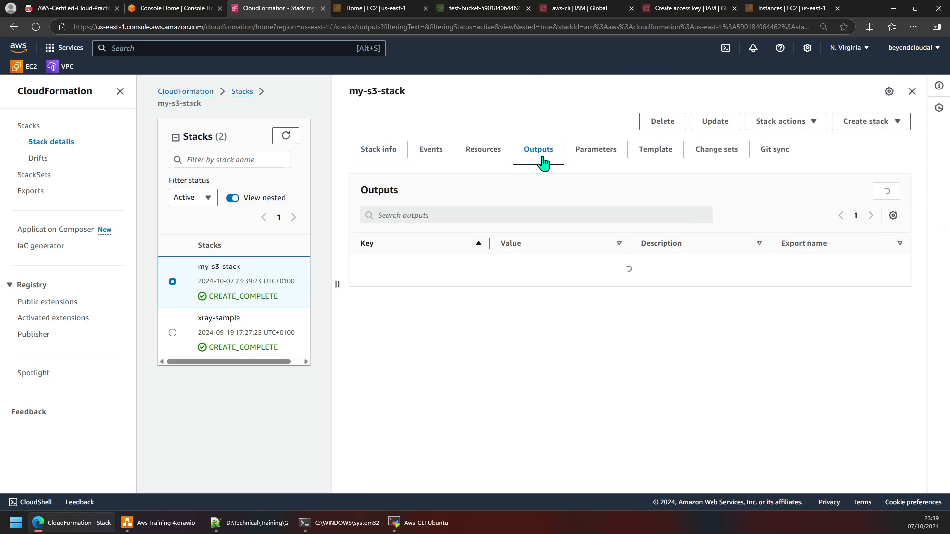
pyautogui.click(502, 160)
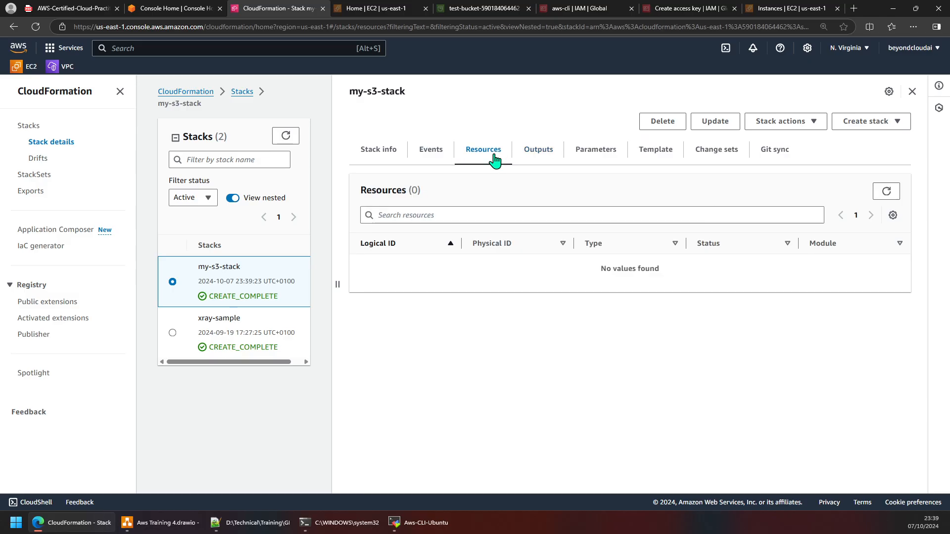
pyautogui.click(423, 156)
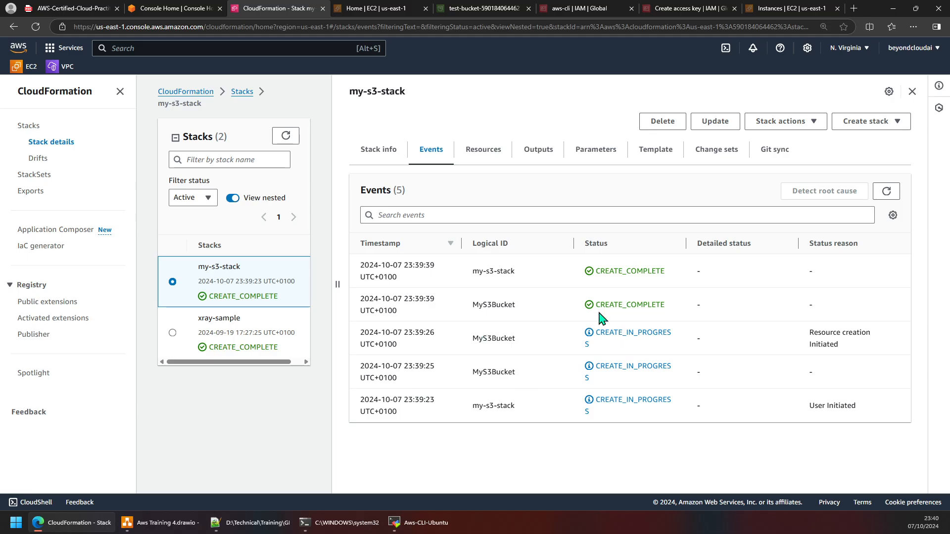
# Search the AWS console for s3 and open the S3 service in a new browser tab.
pyautogui.click(224, 55)
pyautogui.write('s3')
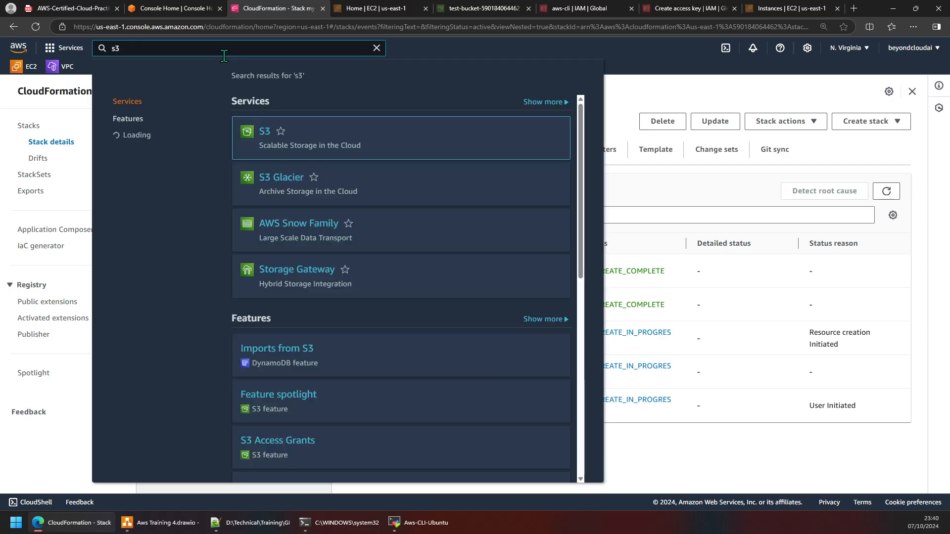
pyautogui.middleClick(265, 131)
pyautogui.click(342, 8)
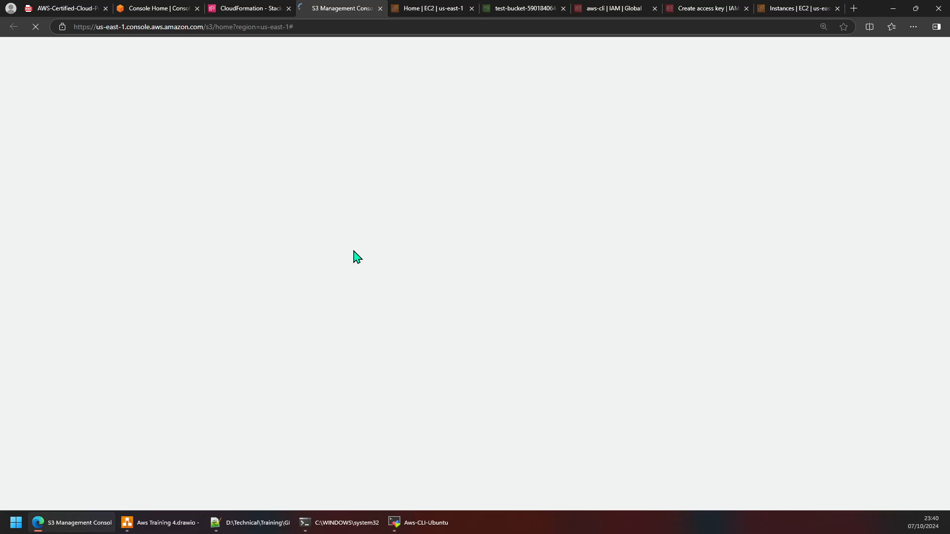
# Switch to the Windows command prompt and run aws s3 ls in place of the leftover aws ec2 help command.
pyautogui.click(373, 531)
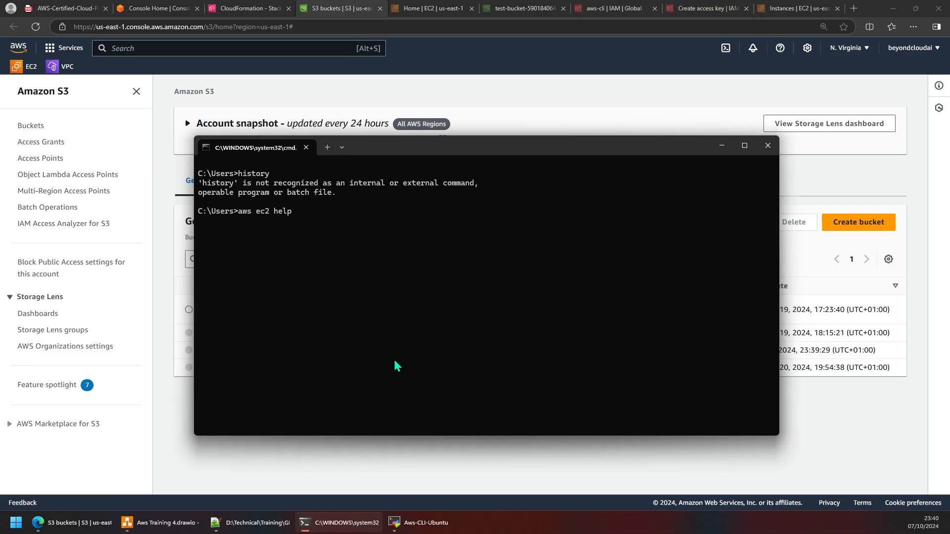
pyautogui.press('BackSpace')
pyautogui.press('BackSpace')
pyautogui.press('BackSpace')
pyautogui.press('BackSpace')
pyautogui.press('BackSpace')
pyautogui.press('BackSpace')
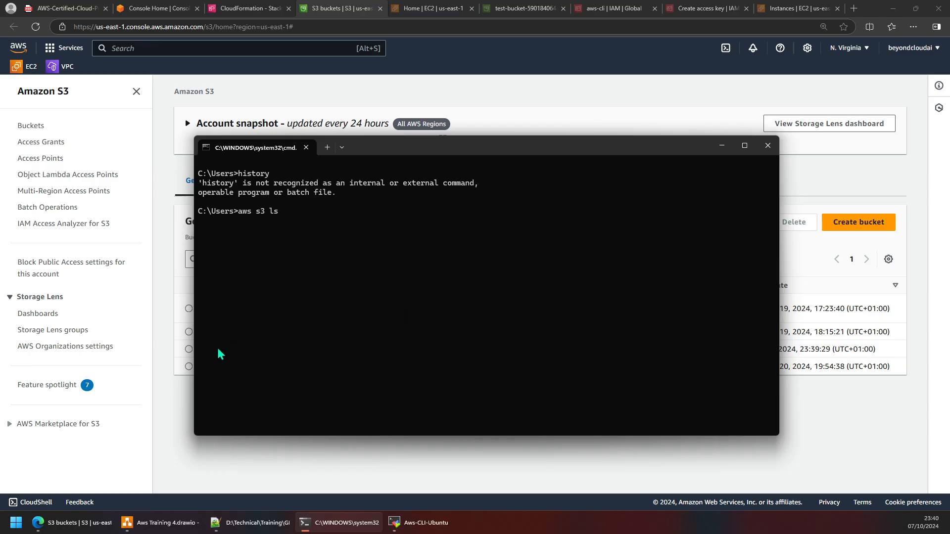
# Compare the my-example-s3-bucket entry in the S3 console's bucket list with the aws s3 ls output.
pyautogui.click(182, 392)
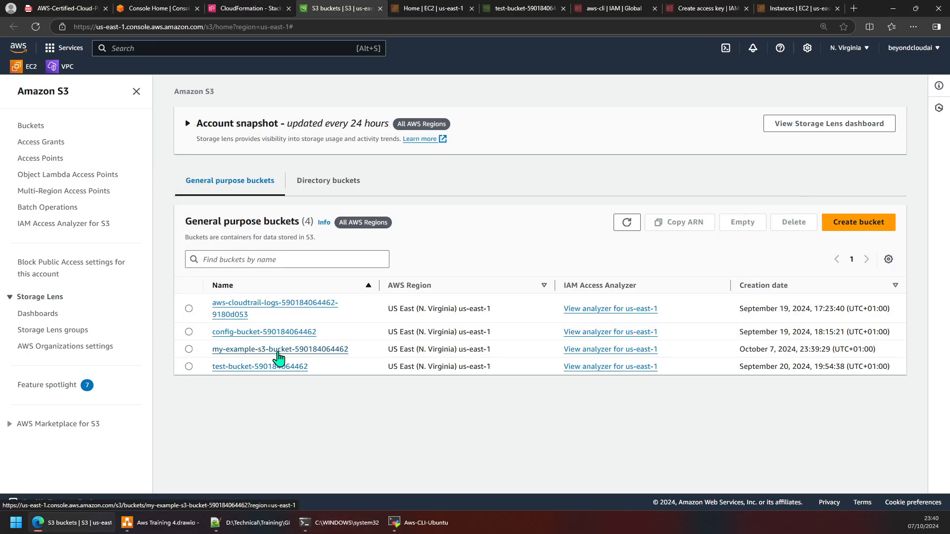
pyautogui.hotkey('alt', 'Tab')
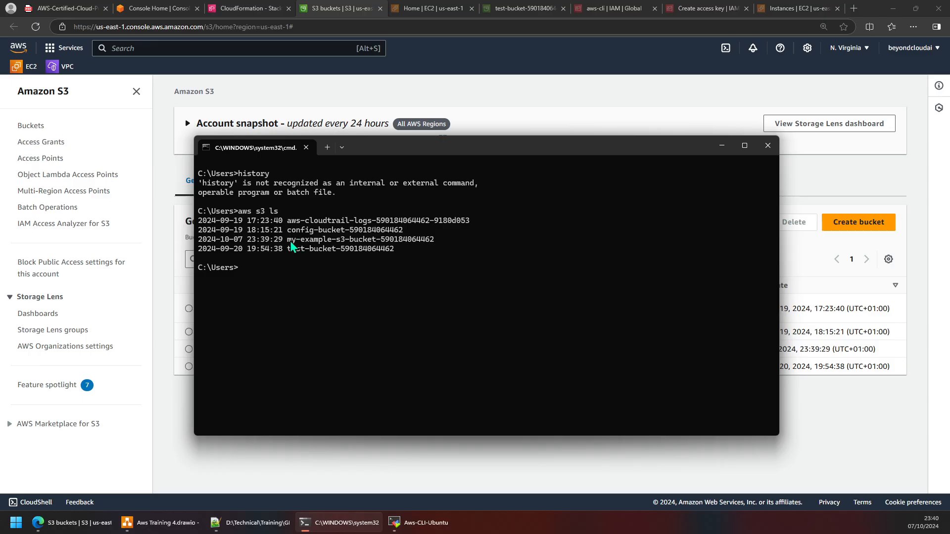
pyautogui.moveTo(290, 241); pyautogui.dragTo(434, 248)
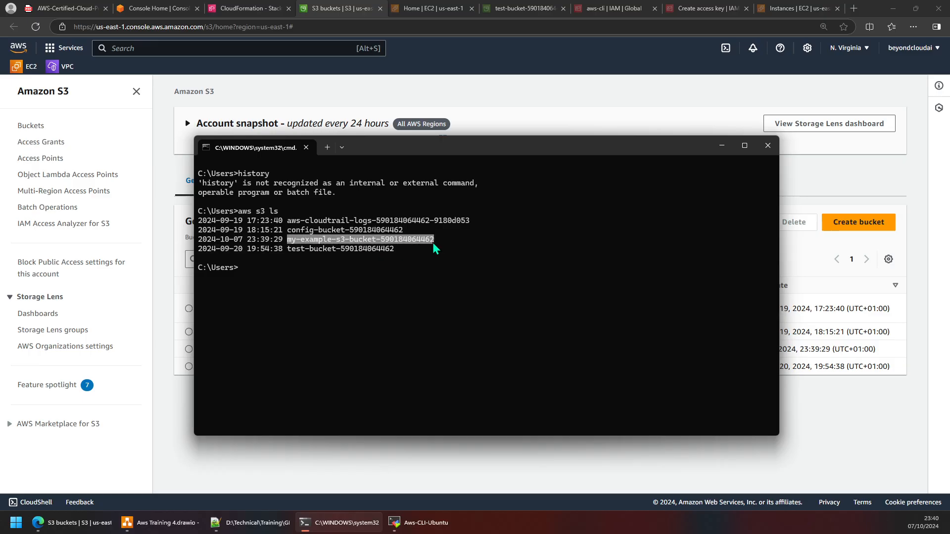
pyautogui.click(336, 465)
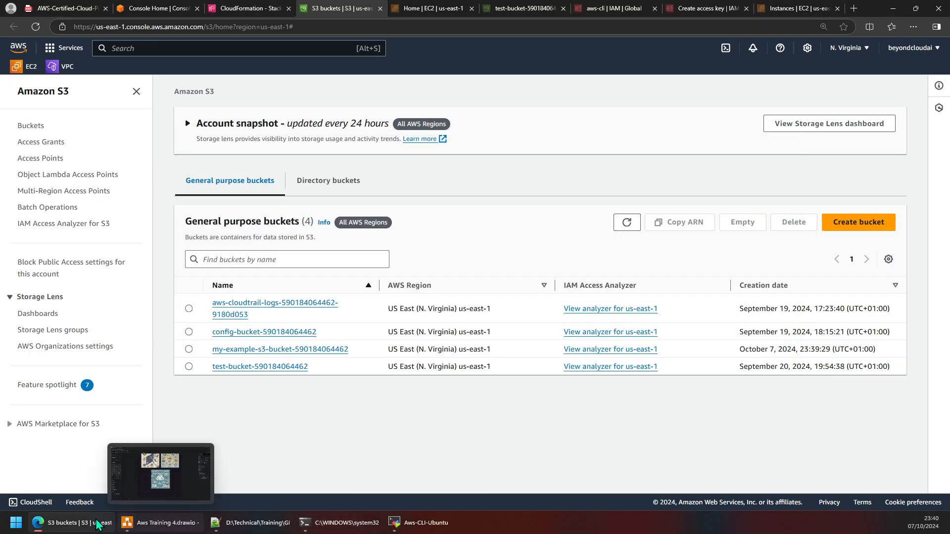
# Switch to the MobaXterm session, run cat cloud_formation_s3.yaml, and highlight the BucketName value in the template.
pyautogui.click(397, 525)
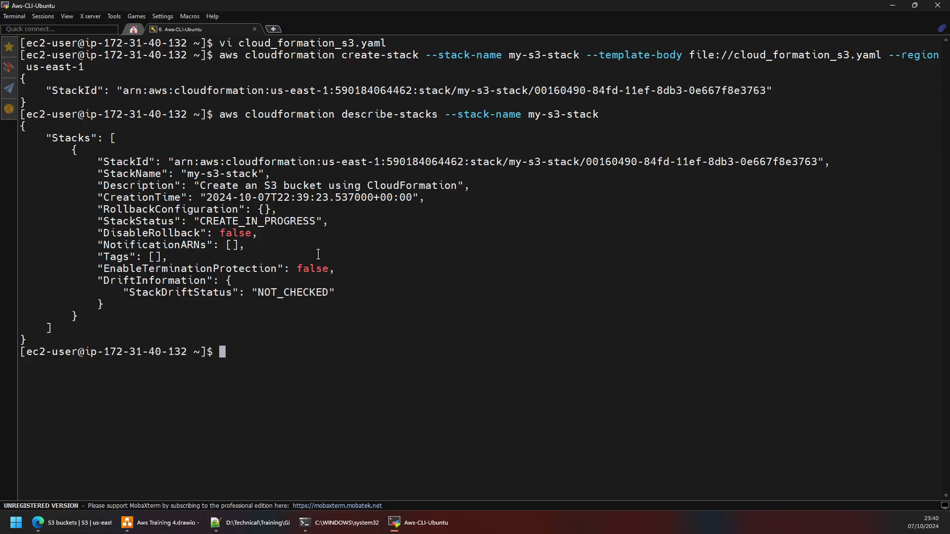
pyautogui.write('cat cloud_formation_s3.yaml')
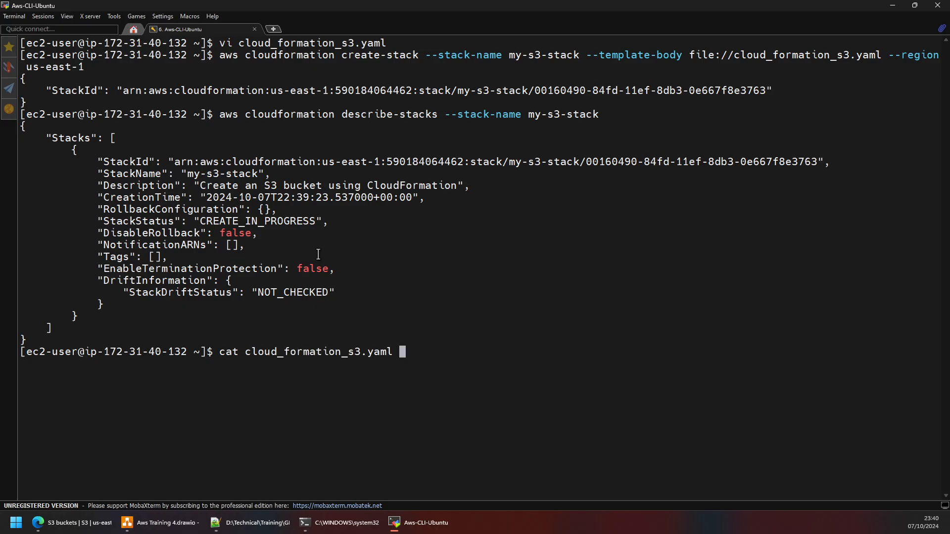
pyautogui.press('Return')
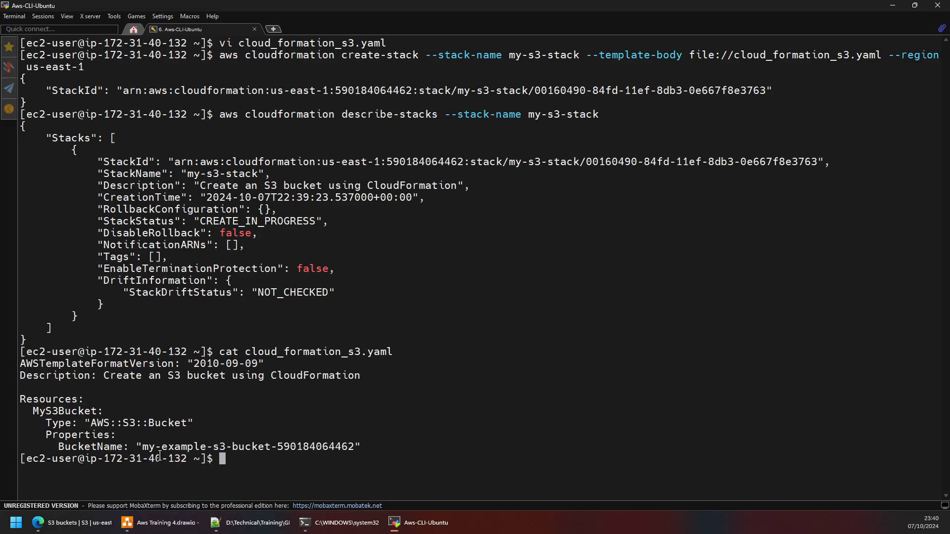
pyautogui.moveTo(142, 447); pyautogui.dragTo(350, 448)
# Check the template's bucket name against the S3 console's bucket list and the command prompt listing, and return to the MobaXterm session.
pyautogui.click(429, 531)
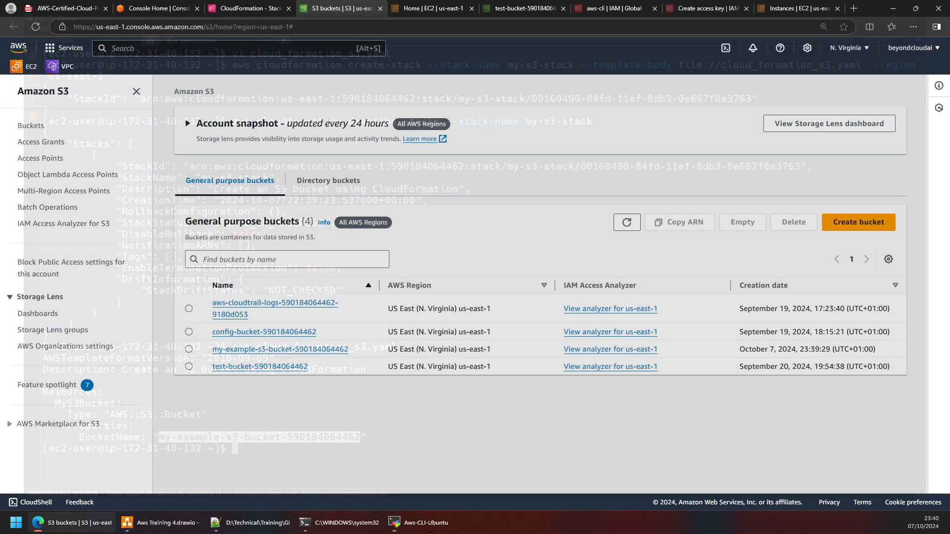
pyautogui.click(429, 529)
pyautogui.click(360, 527)
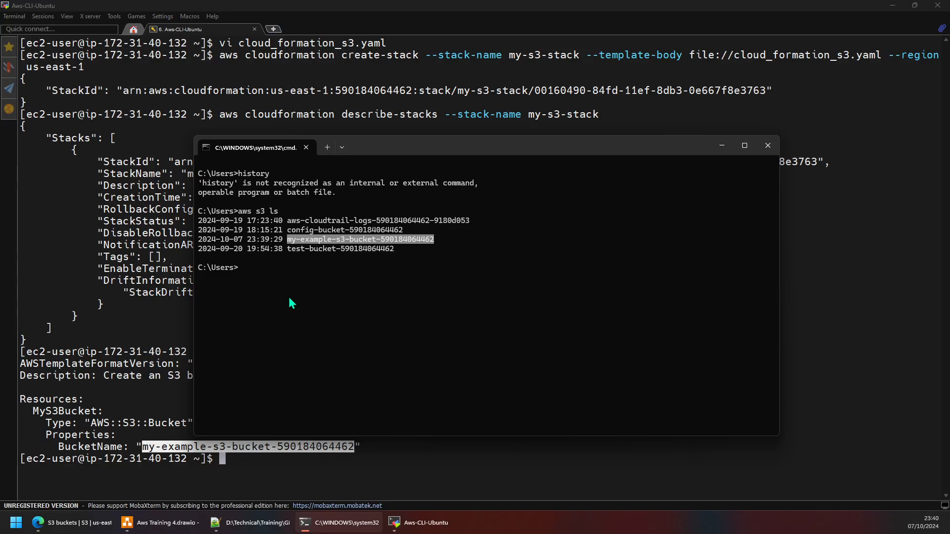
pyautogui.click(148, 306)
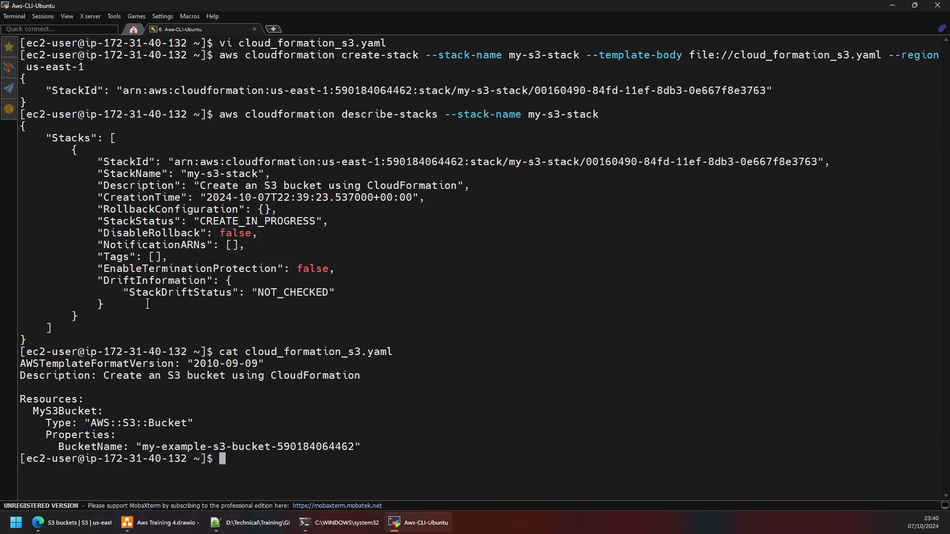